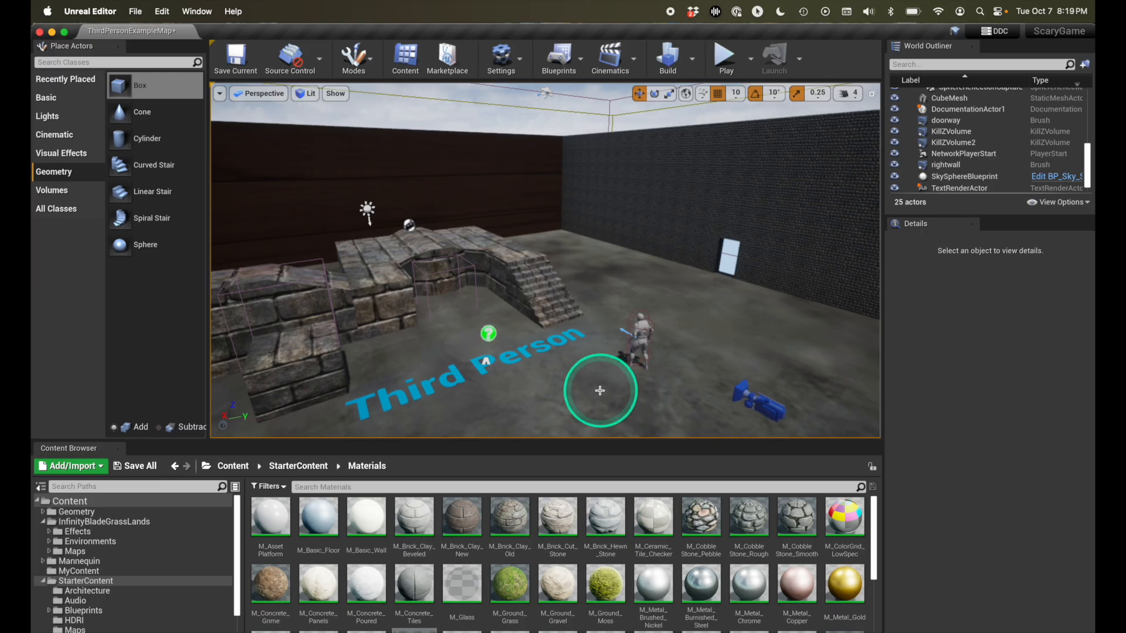
- Play-test the level by moving the character forward until it falls off the floor's edge, and end the play session
left_click(721, 59)
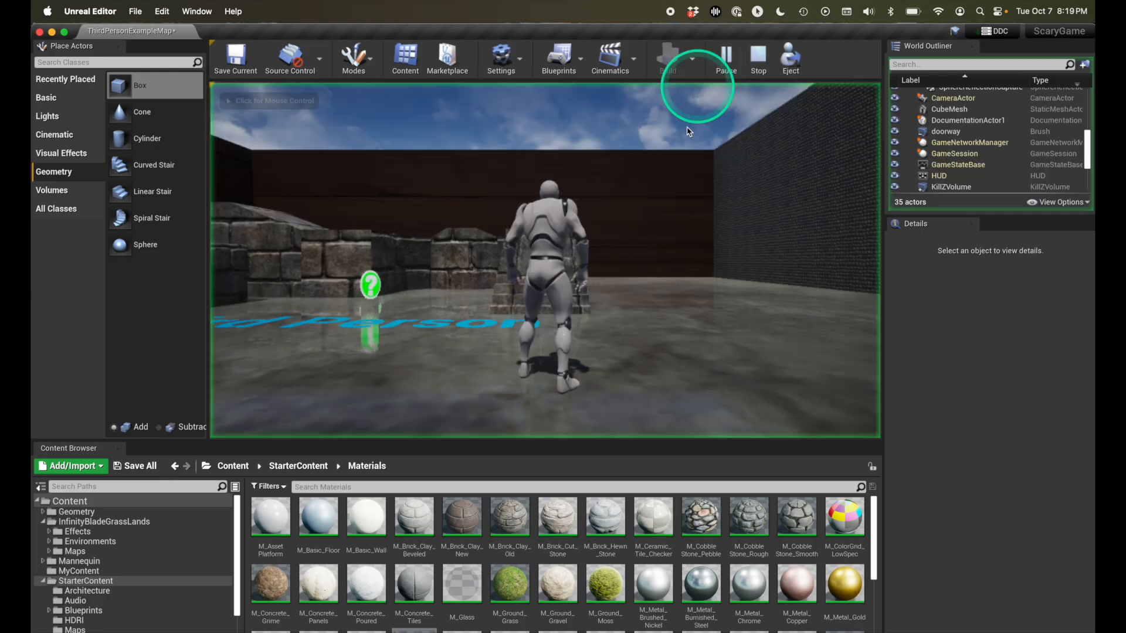
key("w")
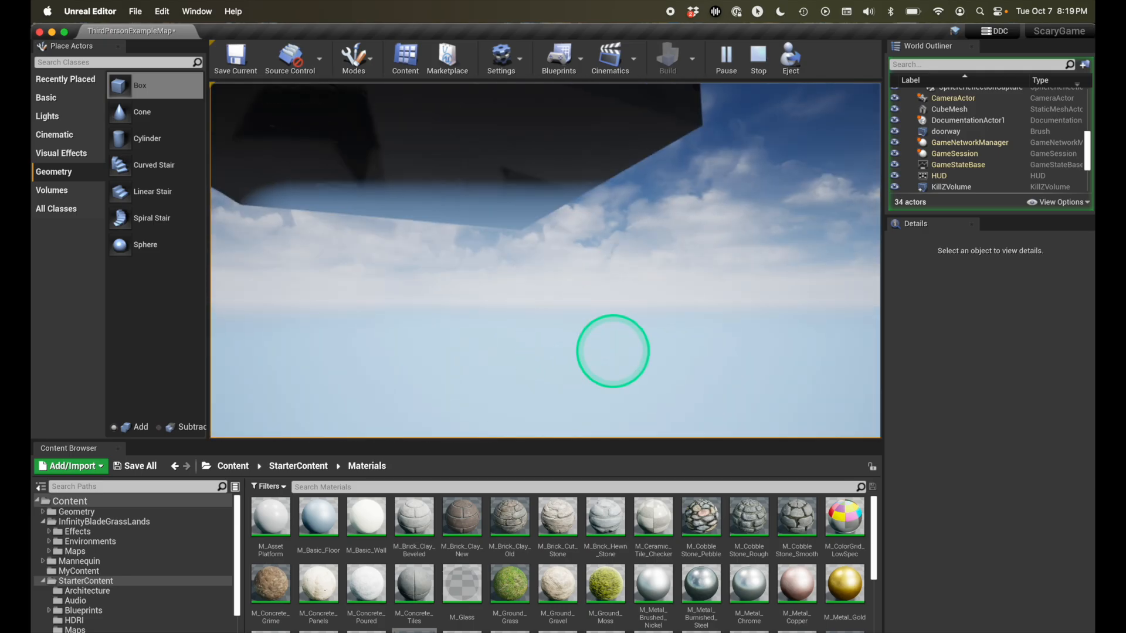
key("Escape")
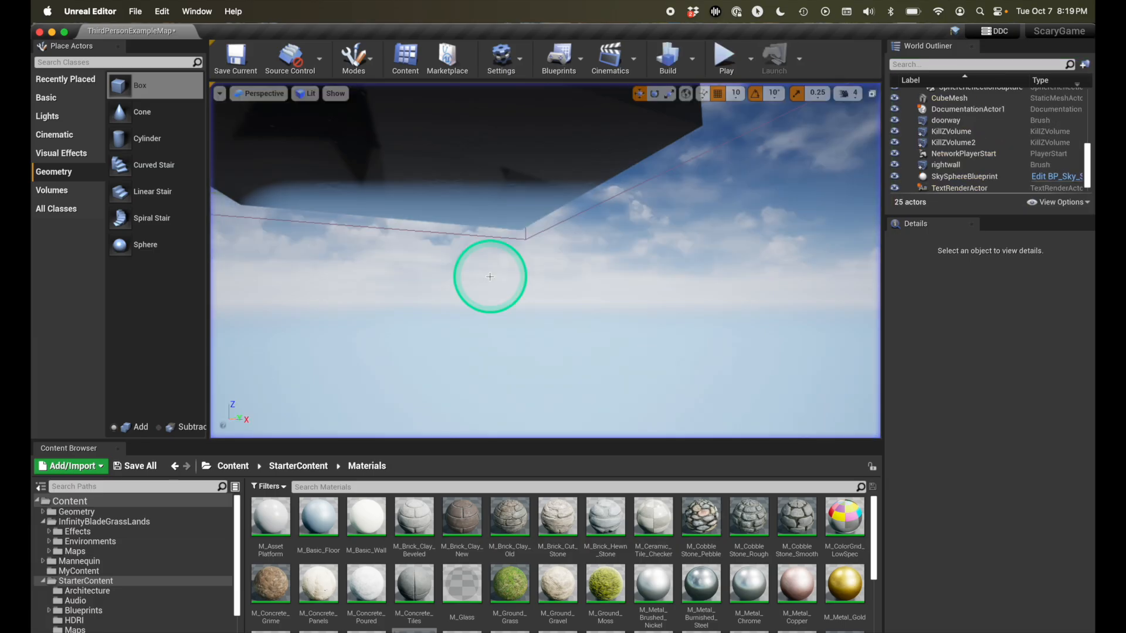
- Activate the Landscape editing mode for the level with the walled room
middle_click_drag(529, 316, 534, 301)
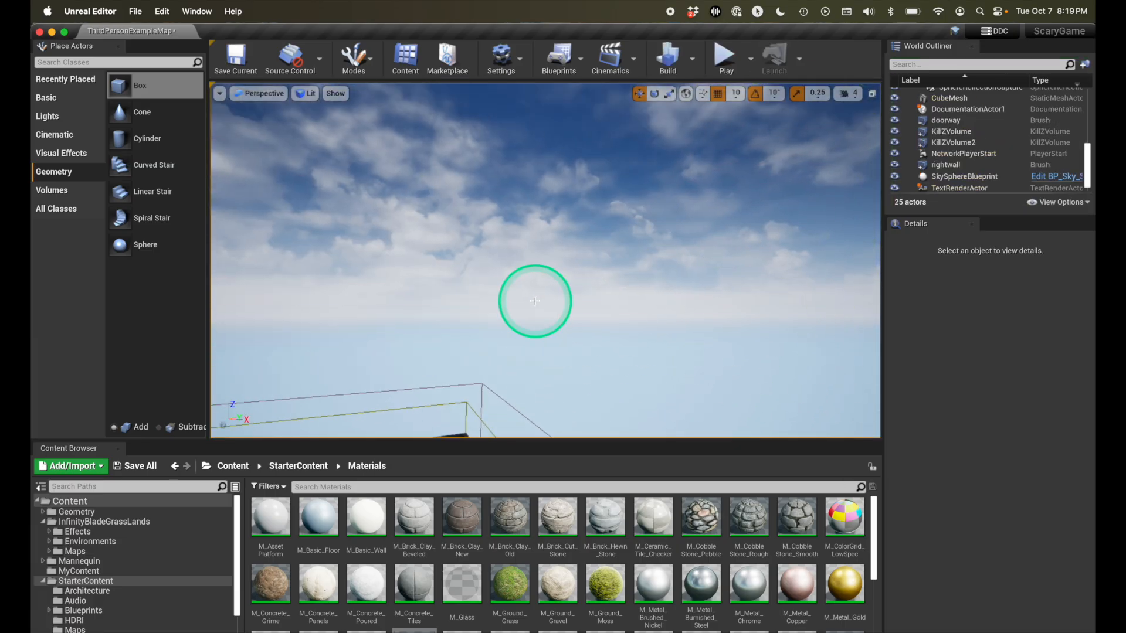
right_click_drag(526, 299, 526, 299)
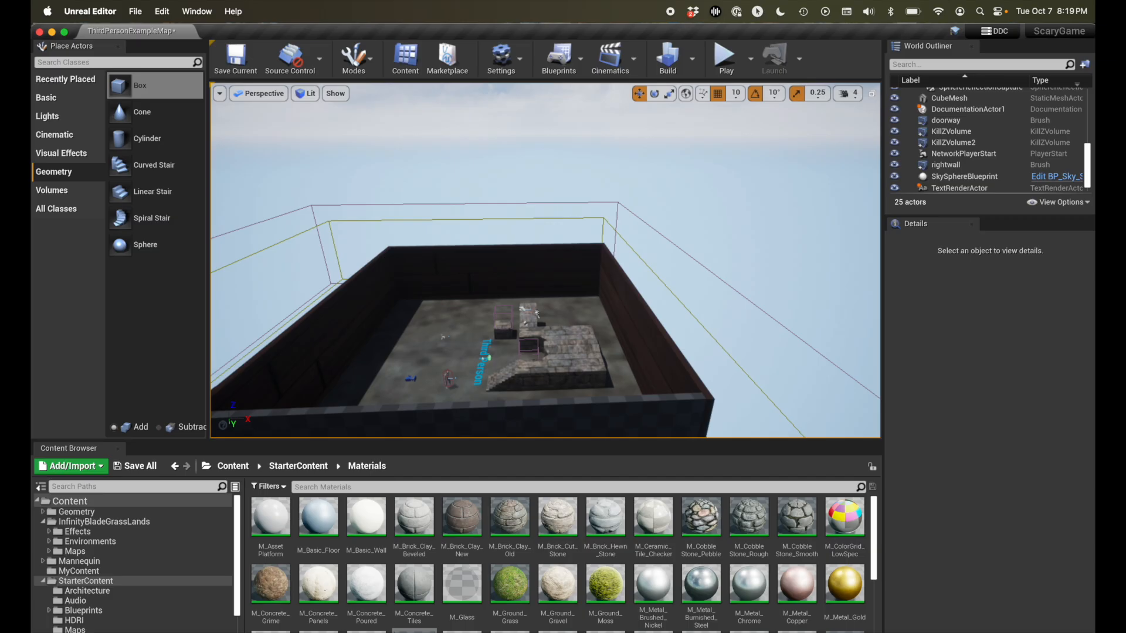
right_click_drag(526, 299, 526, 299)
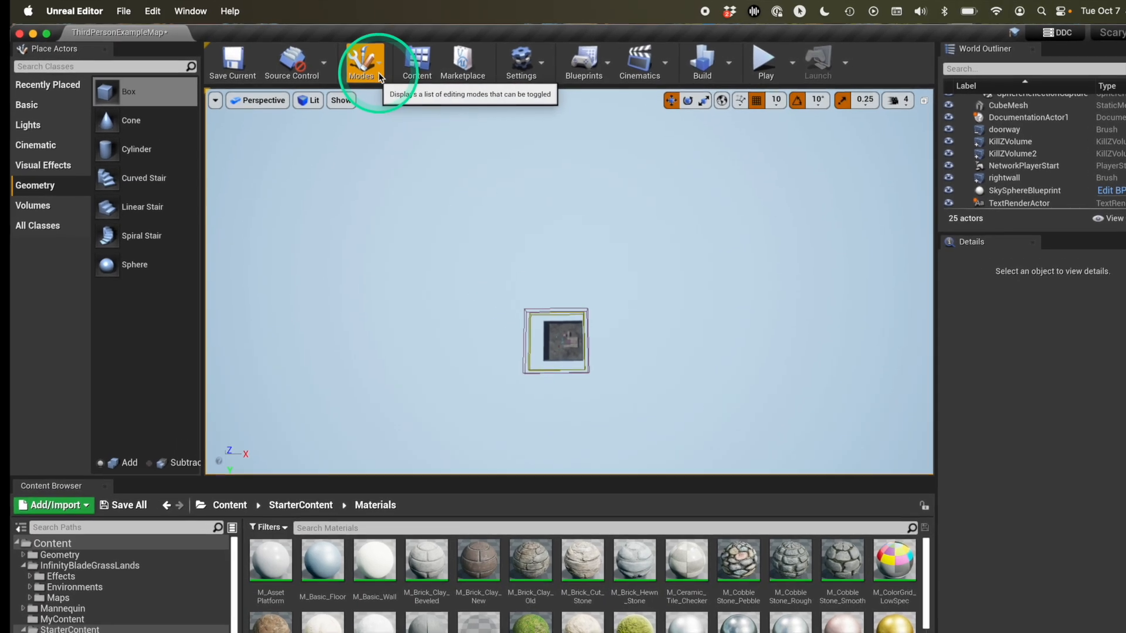
left_click(381, 72)
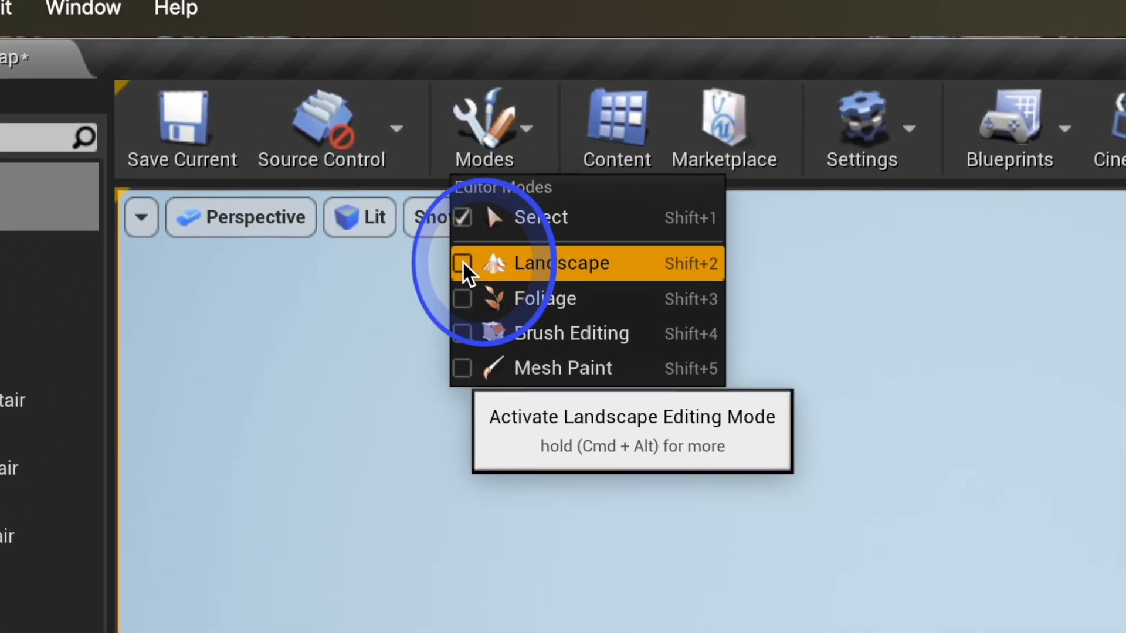
left_click(442, 226)
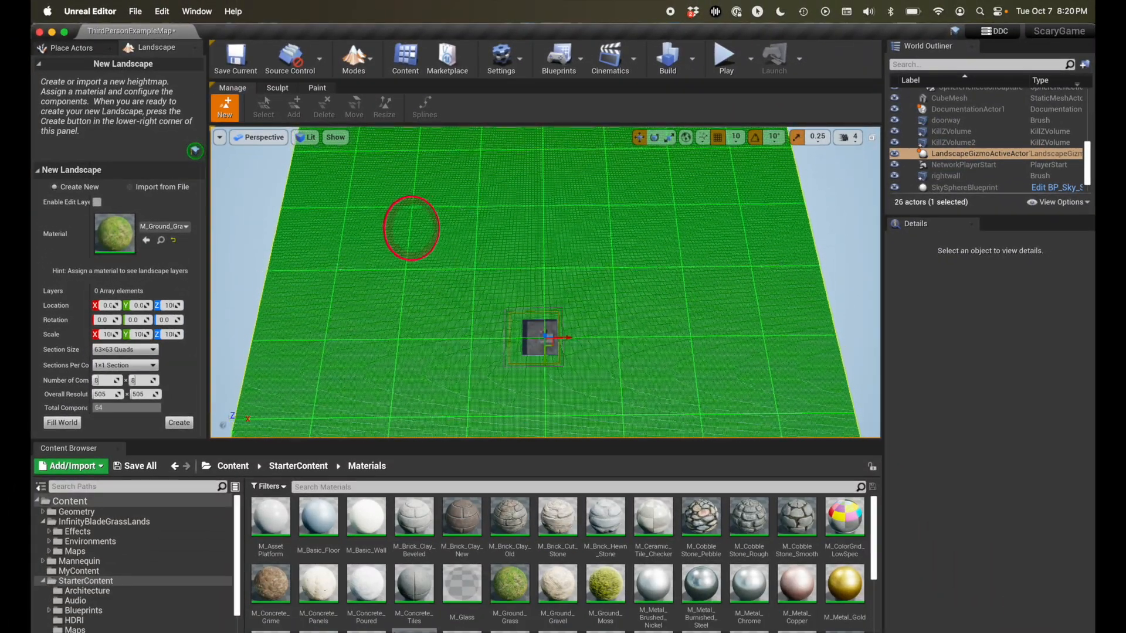
- Create a new landscape around the walled room with M_Ground_Grass chosen as its material
key("e")
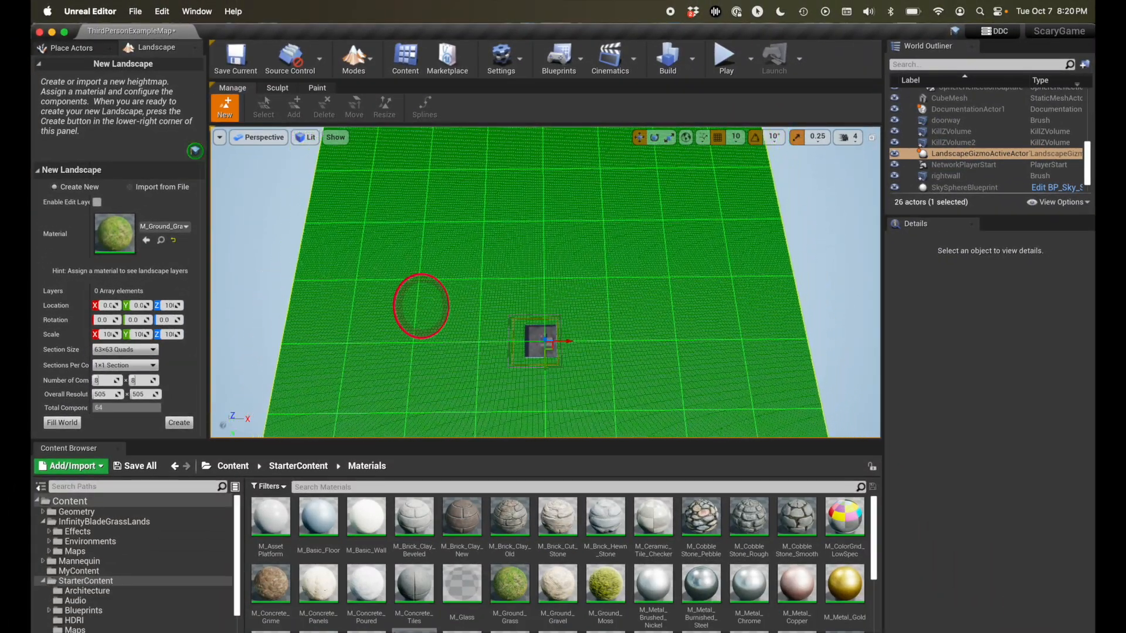
key("e")
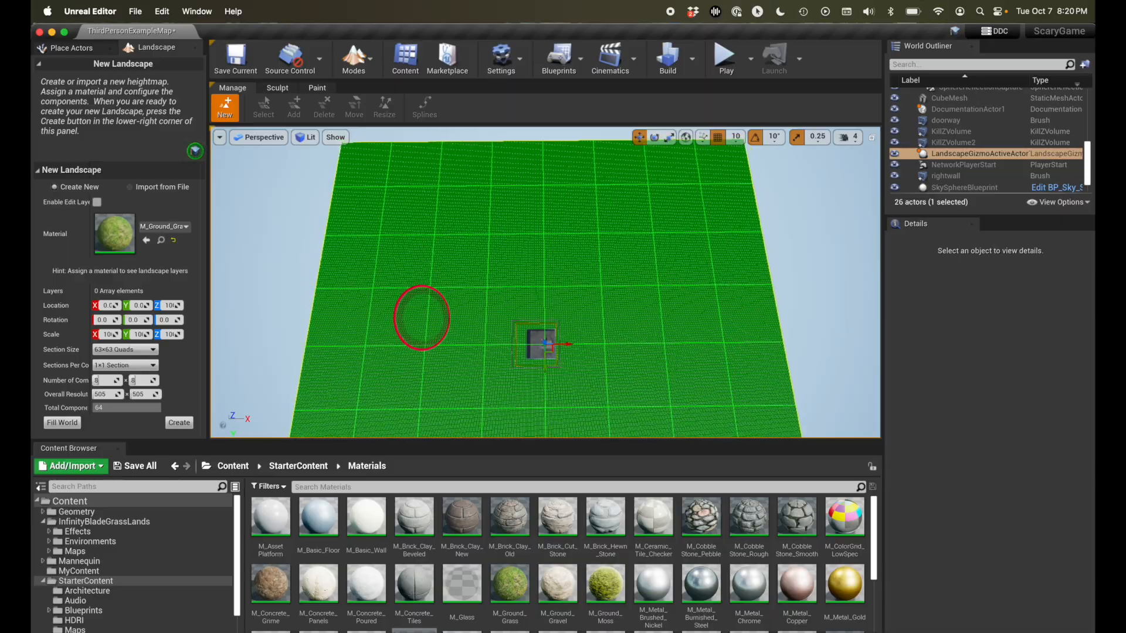
mouse_move(428, 199)
right_mouse_down()
mouse_move(417, 197)
mouse_move(436, 188)
right_mouse_up()
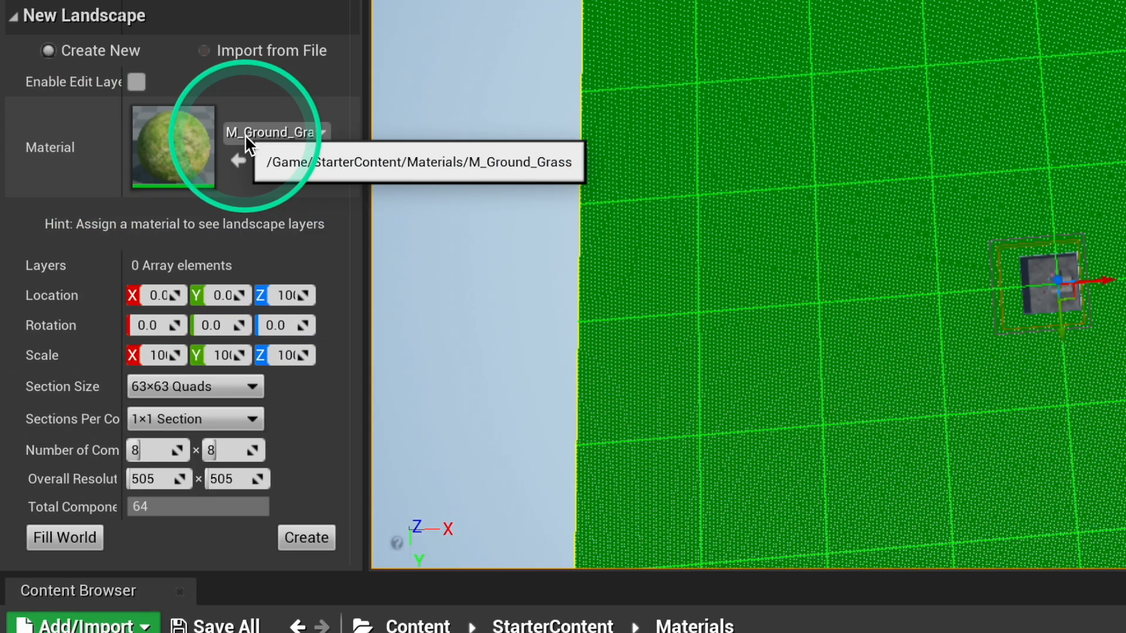
left_click(244, 135)
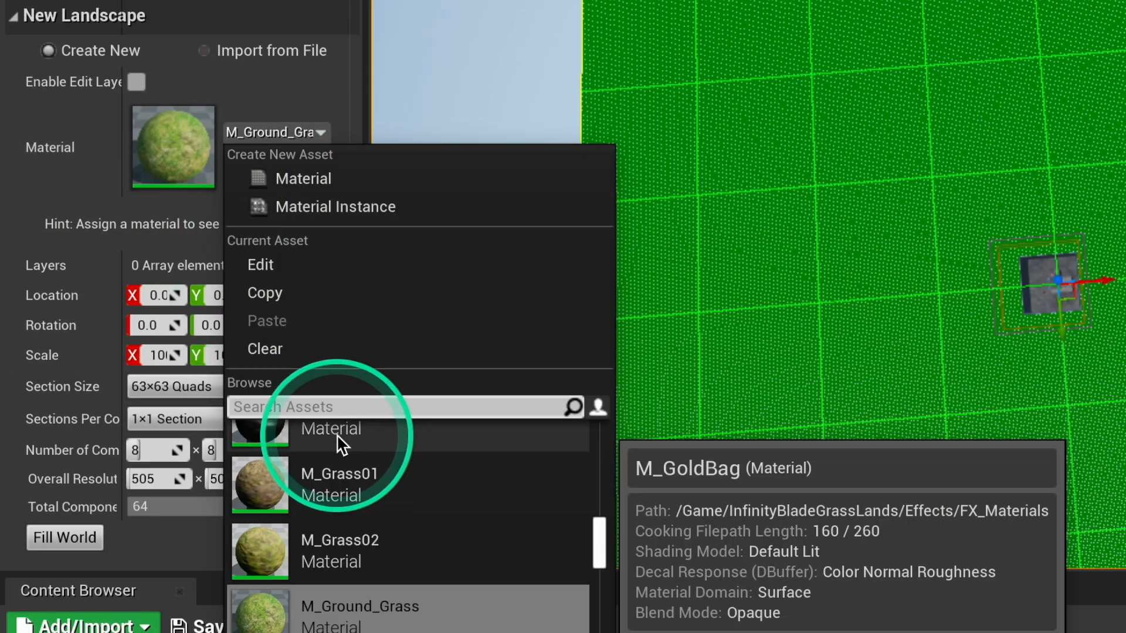
type("grass")
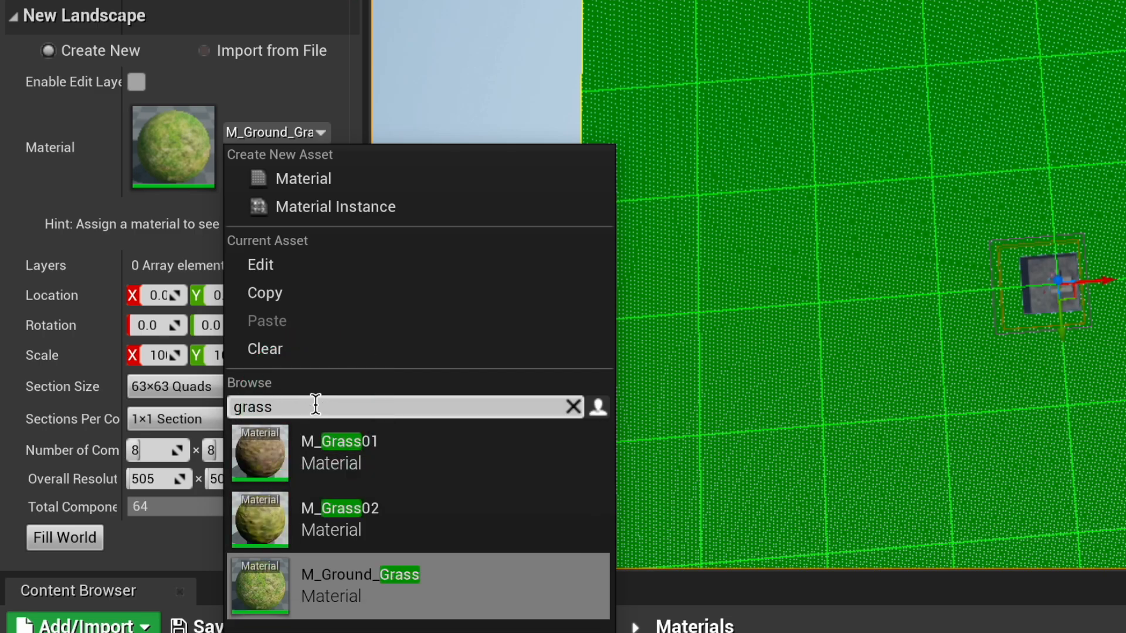
left_click(371, 585)
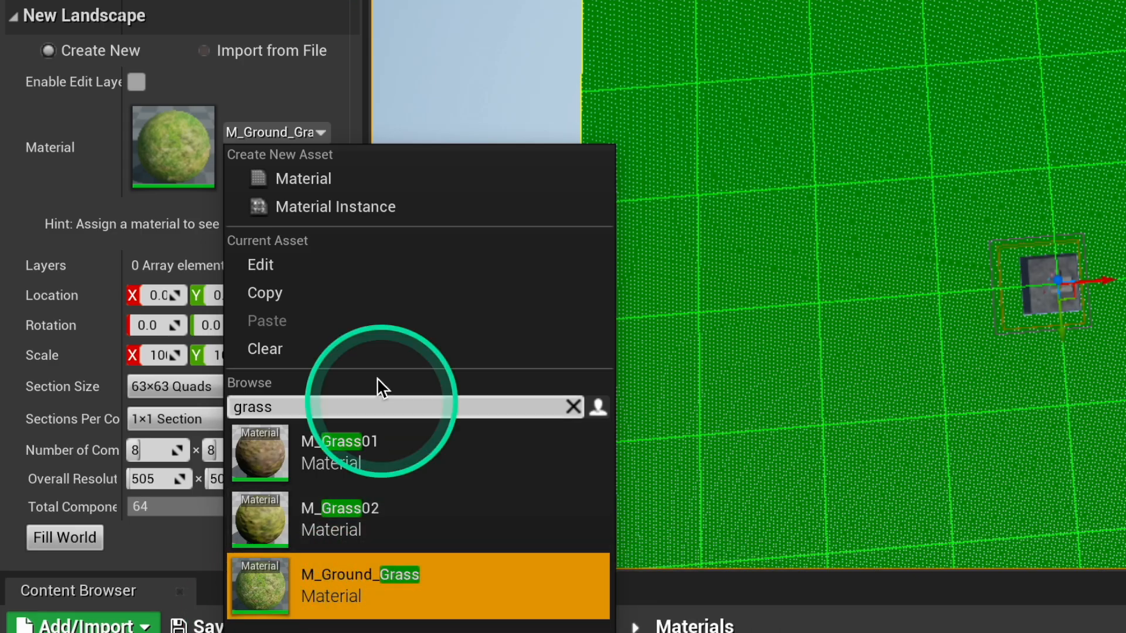
left_click(196, 170)
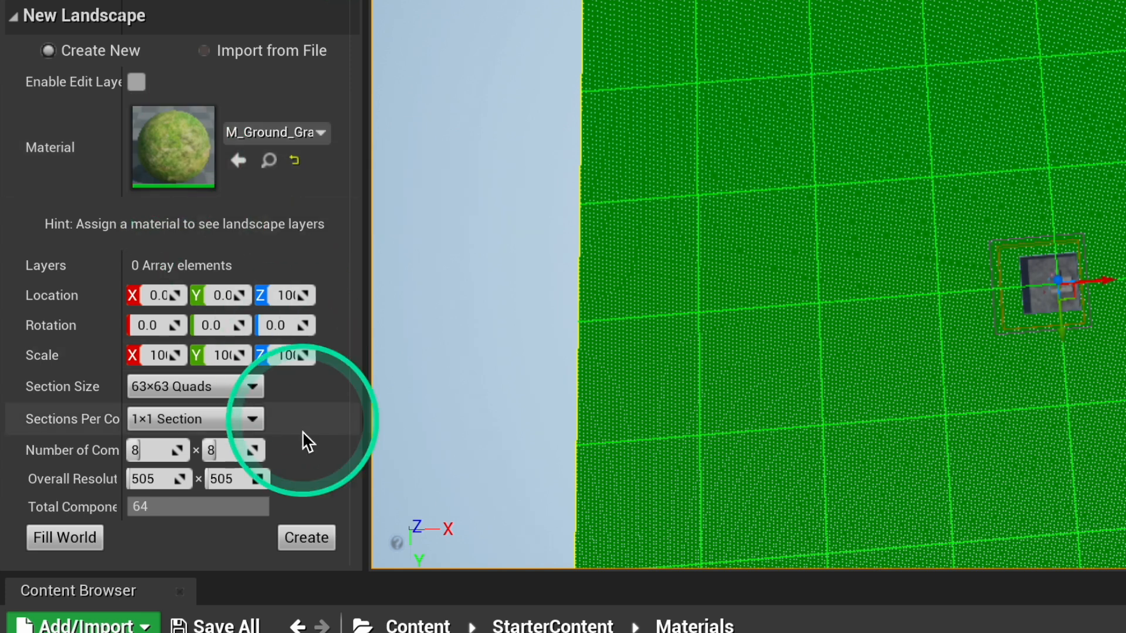
left_click(307, 537)
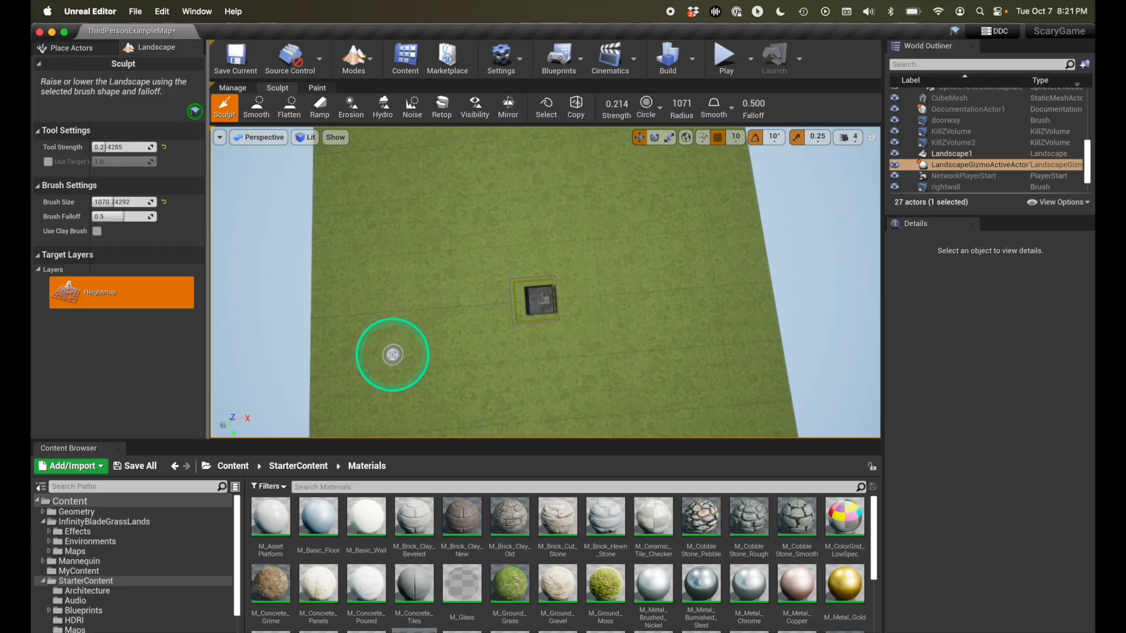
- Raise a mound on the open grass landscape with the Sculpt tool at a brush size of 2048
key("super+z")
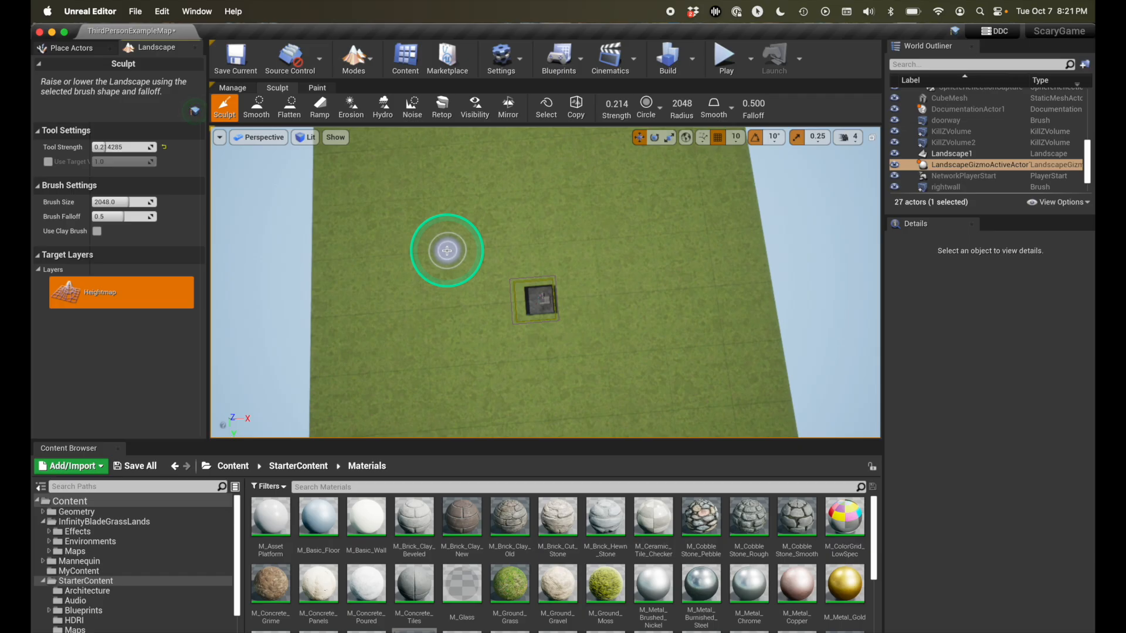
right_click(479, 248)
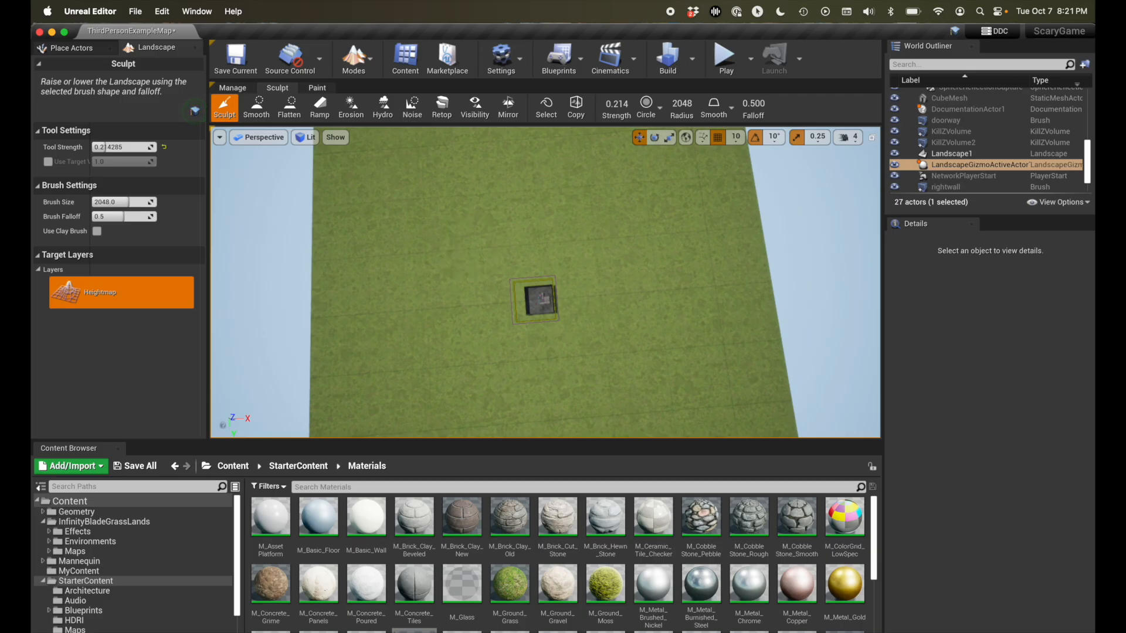
right_click_drag(469, 246, 479, 248)
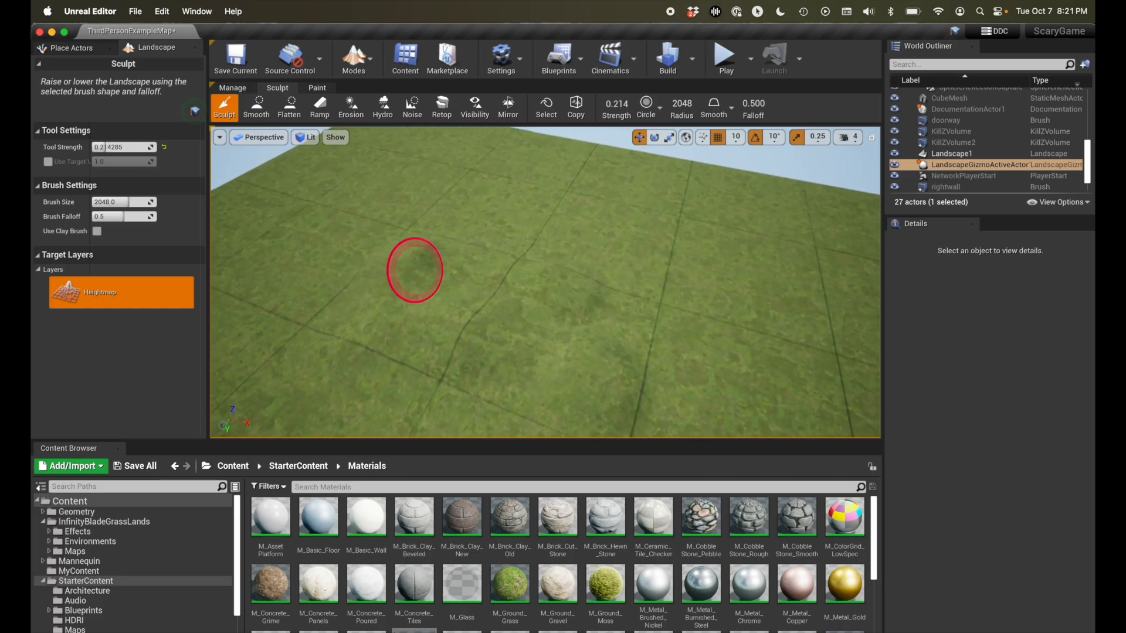
right_click_drag(415, 270, 416, 270)
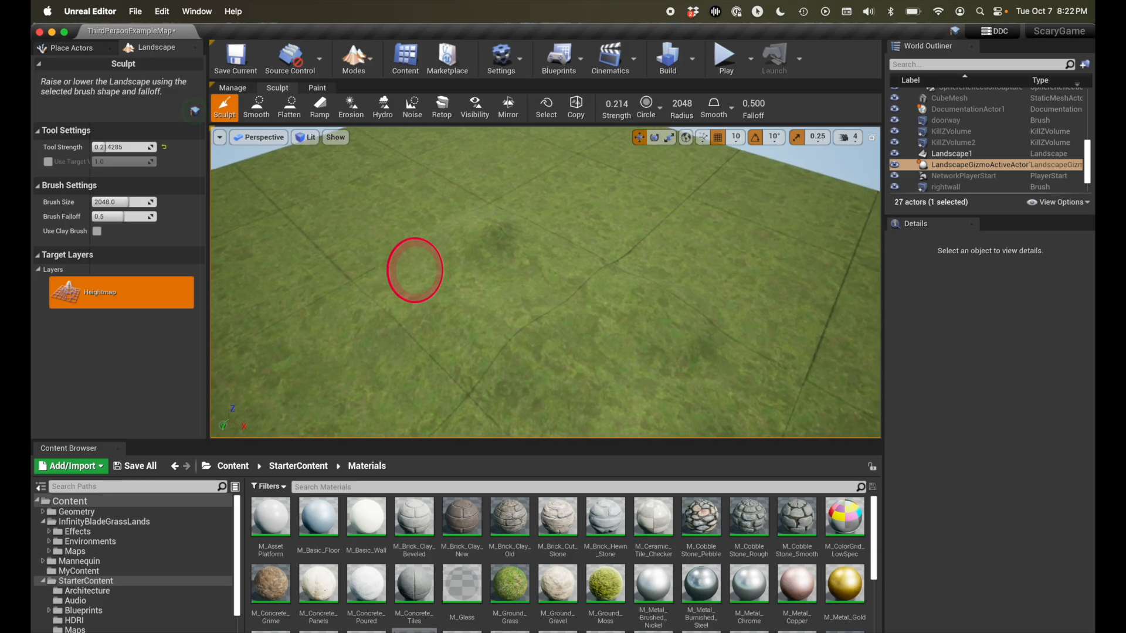
right_click_drag(414, 270, 421, 269)
mouse_move(420, 269)
left_mouse_down()
mouse_move(347, 272)
mouse_move(393, 297)
left_mouse_up()
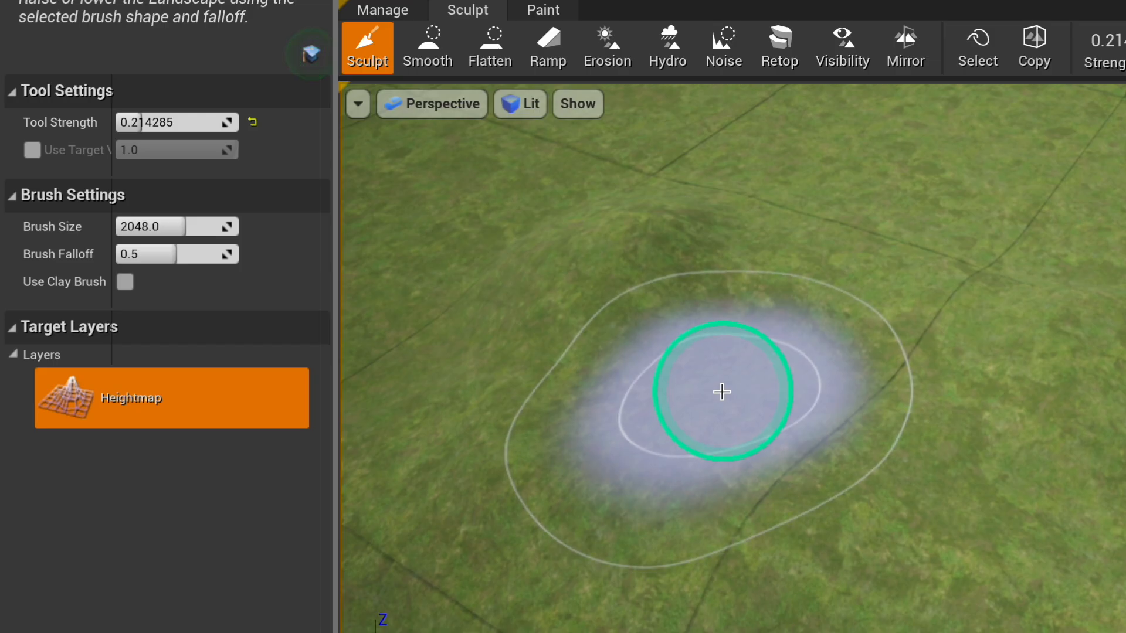
- Sculpt smaller mounds beside the first one, using brush sizes of about 959 and about 446
left_click(186, 229)
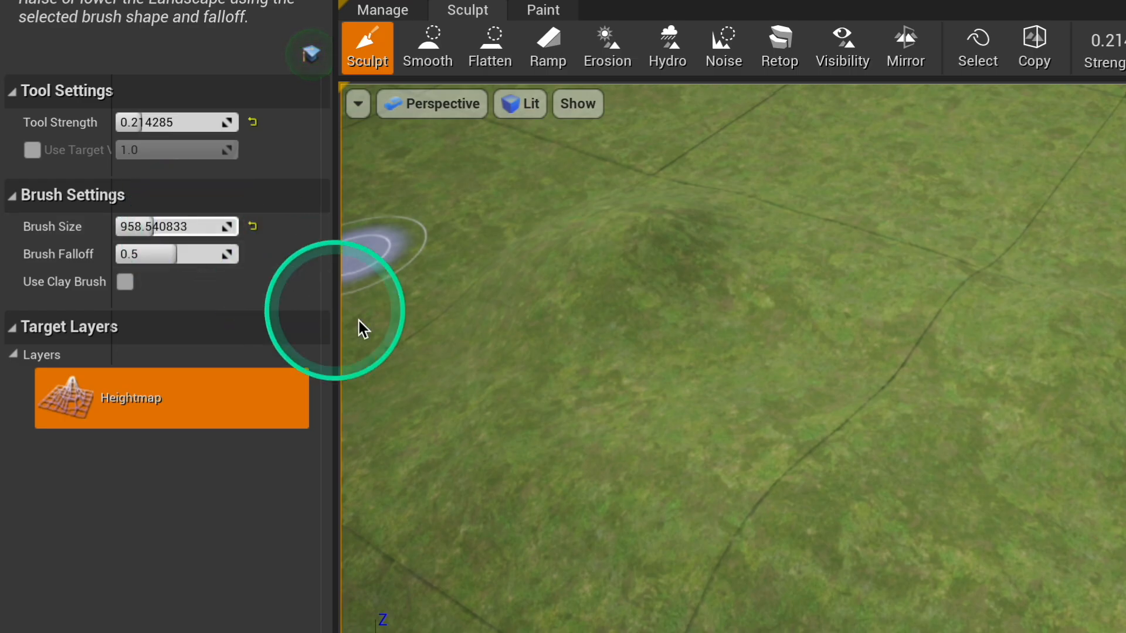
mouse_move(673, 440)
left_mouse_down()
mouse_move(795, 431)
mouse_move(907, 389)
mouse_move(867, 360)
mouse_move(932, 434)
left_mouse_up()
mouse_move(161, 226)
left_mouse_down()
mouse_move(149, 233)
mouse_move(160, 229)
left_mouse_up()
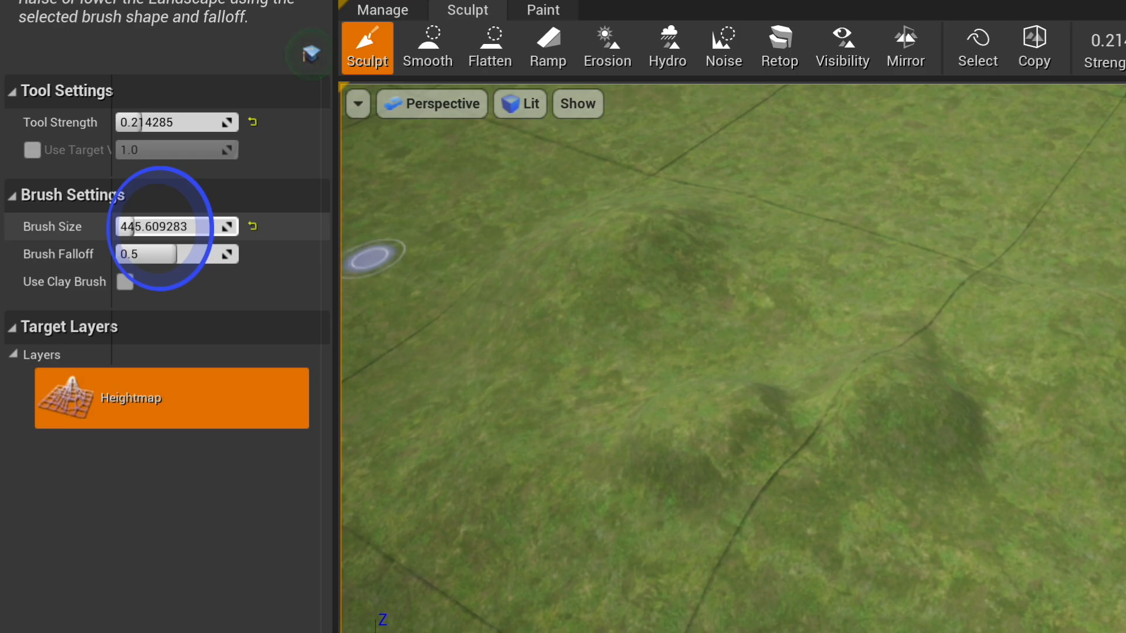
left_click_drag(674, 390, 780, 401)
right_click_drag(781, 400, 766, 409)
mouse_move(768, 404)
left_mouse_down()
mouse_move(910, 397)
mouse_move(903, 409)
mouse_move(1057, 449)
mouse_move(1044, 449)
left_mouse_up()
right_click_drag(1044, 449, 1032, 450)
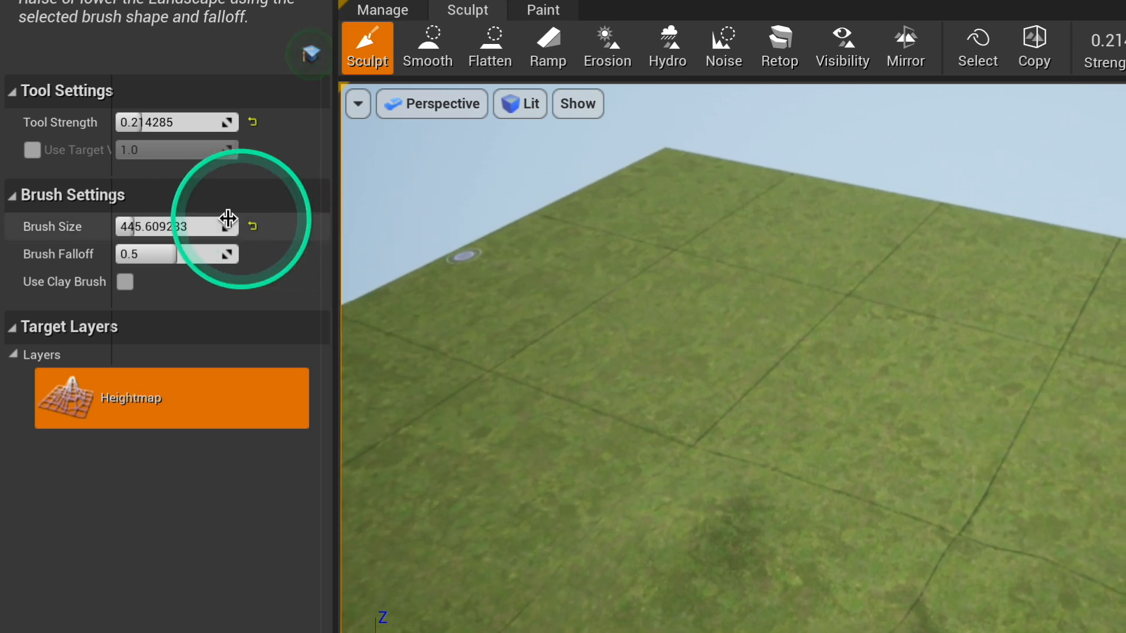
- Set the brush size to about 2416 and the tool strength to 0.3 for sculpting near the existing mounds
left_click_drag(135, 228, 154, 227)
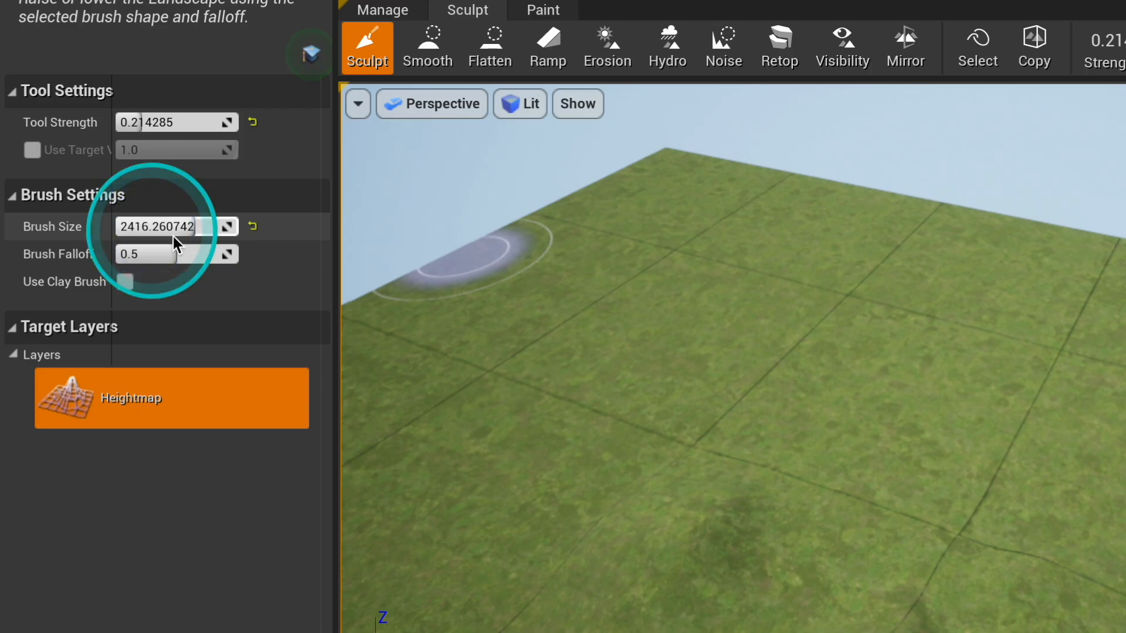
left_click_drag(174, 241, 174, 241)
mouse_move(745, 322)
right_mouse_down()
mouse_move(719, 340)
mouse_move(752, 327)
right_mouse_up()
mouse_move(896, 322)
left_mouse_down()
mouse_move(907, 354)
mouse_move(751, 399)
left_mouse_up()
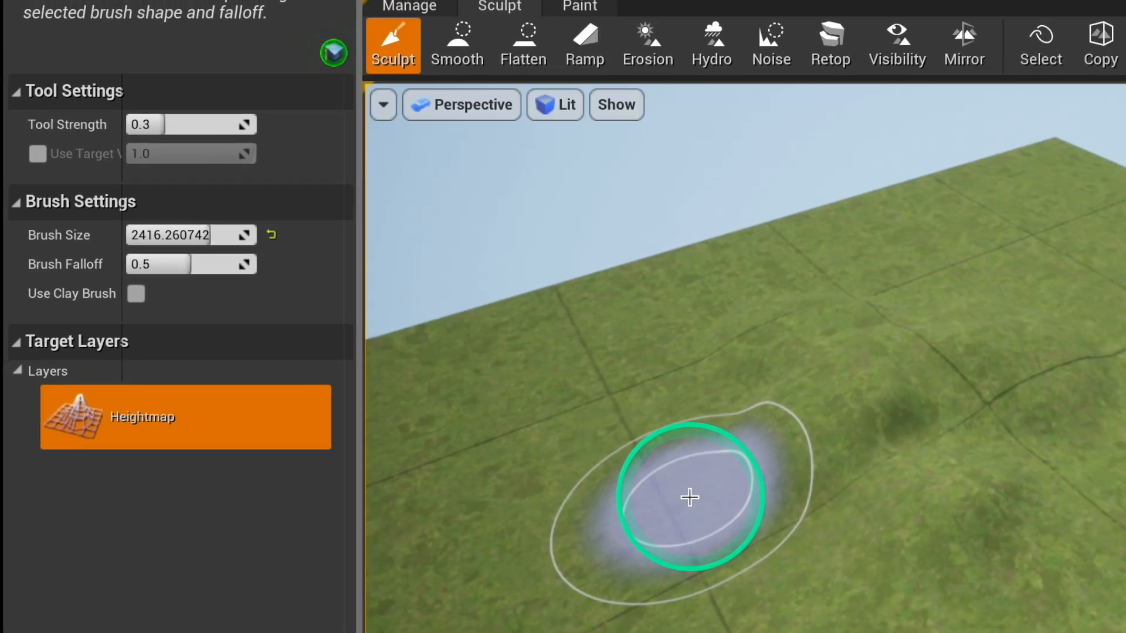
- Try raising a tall, steep landform beside the mounds with the large sculpt brush, and undo it
left_click_drag(646, 474, 647, 474)
mouse_move(425, 360)
left_mouse_down()
mouse_move(444, 411)
mouse_move(568, 473)
left_mouse_up()
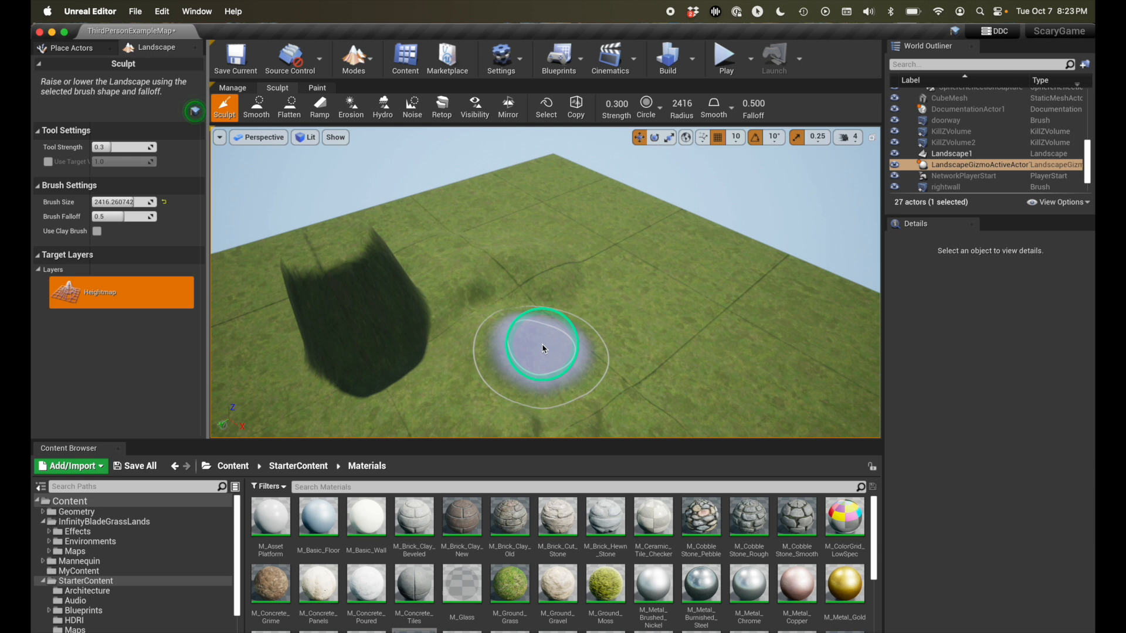
mouse_move(409, 360)
left_mouse_down()
mouse_move(447, 366)
mouse_move(402, 352)
mouse_move(445, 375)
left_mouse_up()
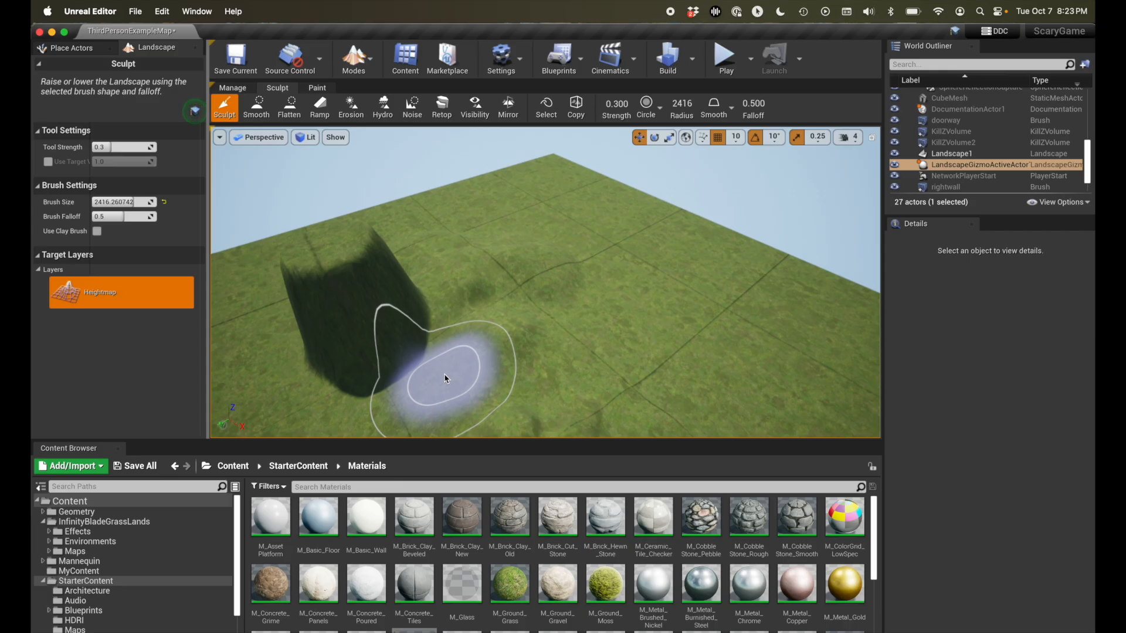
key("super+z")
mouse_move(378, 333)
left_mouse_down()
mouse_move(385, 344)
mouse_move(364, 344)
left_mouse_up()
- Set the tool strength to about 0.19, sculpt gentler mounds beside the existing ones, and undo the last stroke
left_click(109, 147)
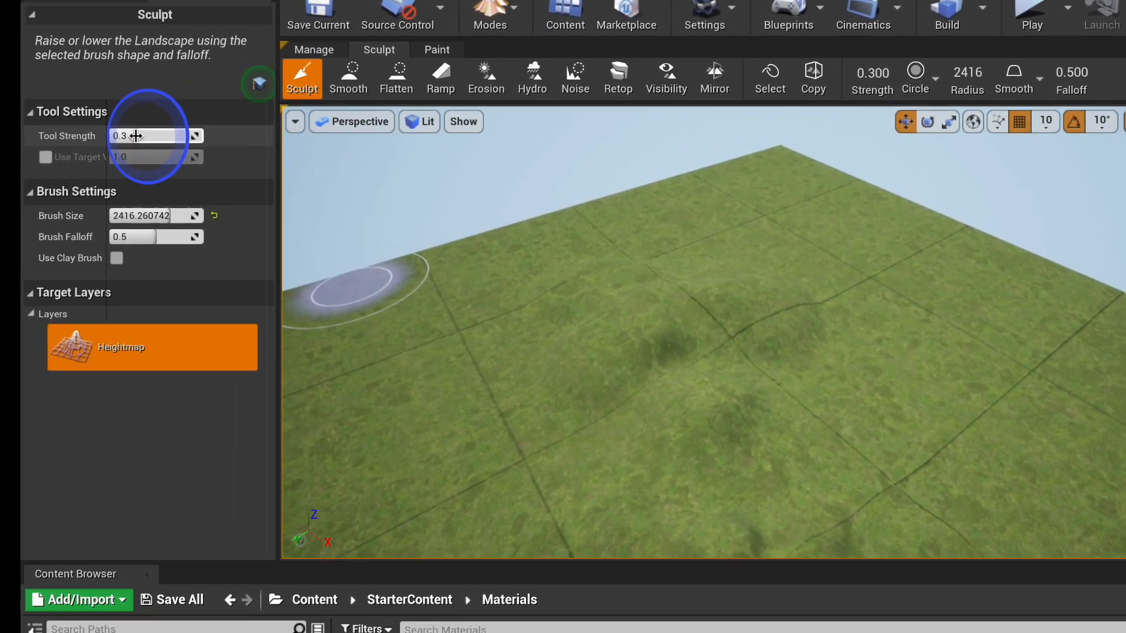
left_click_drag(147, 130, 191, 116)
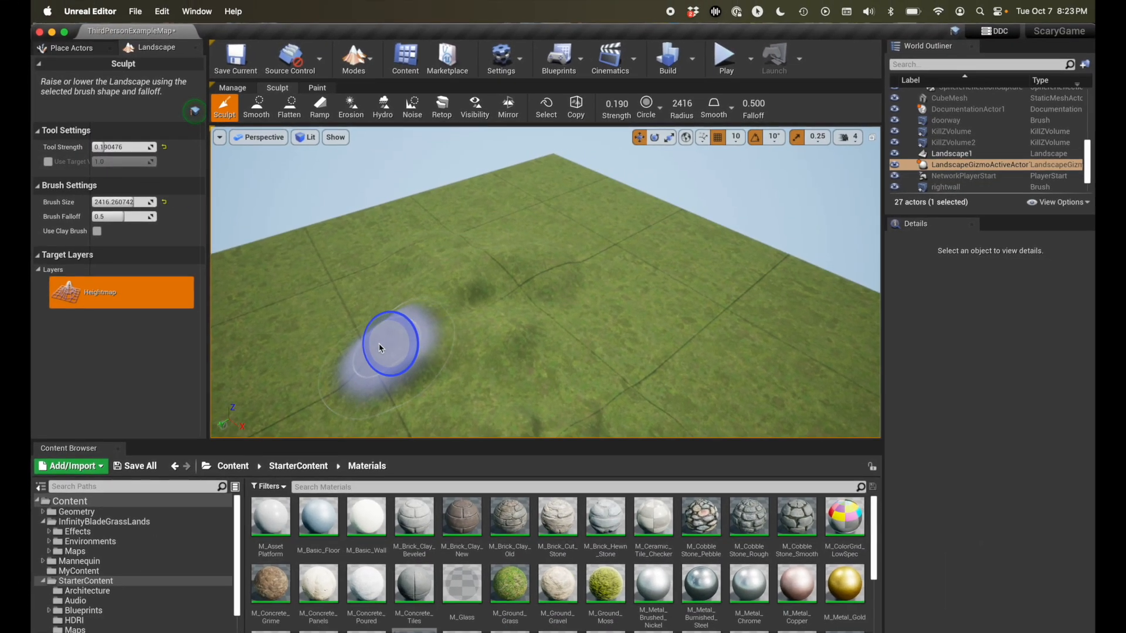
left_click(375, 334)
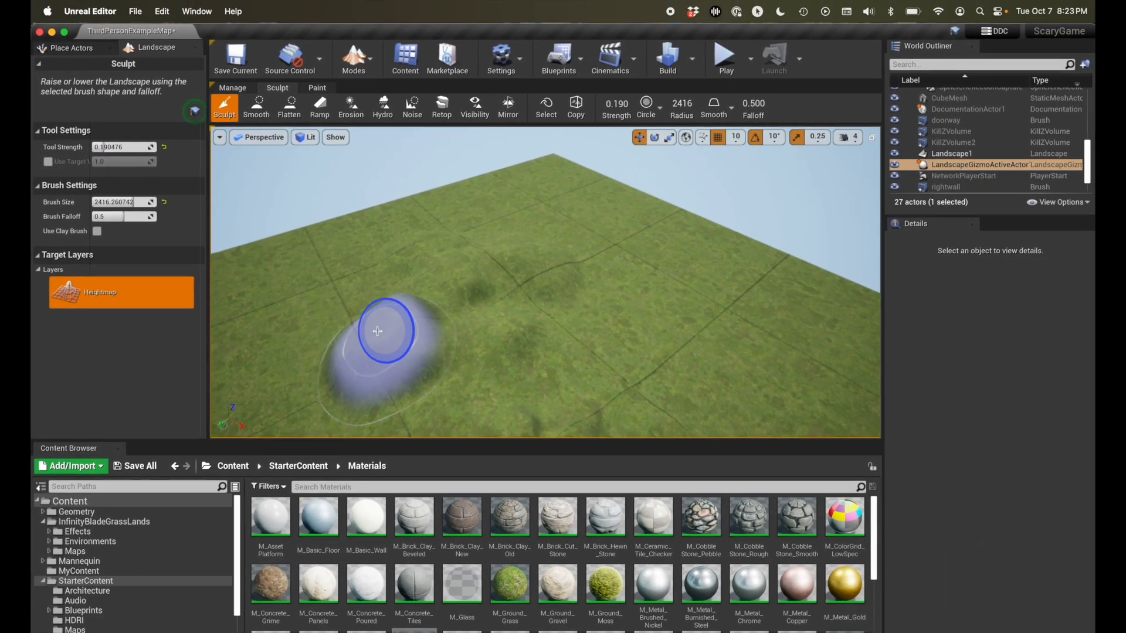
left_click_drag(374, 320, 544, 323)
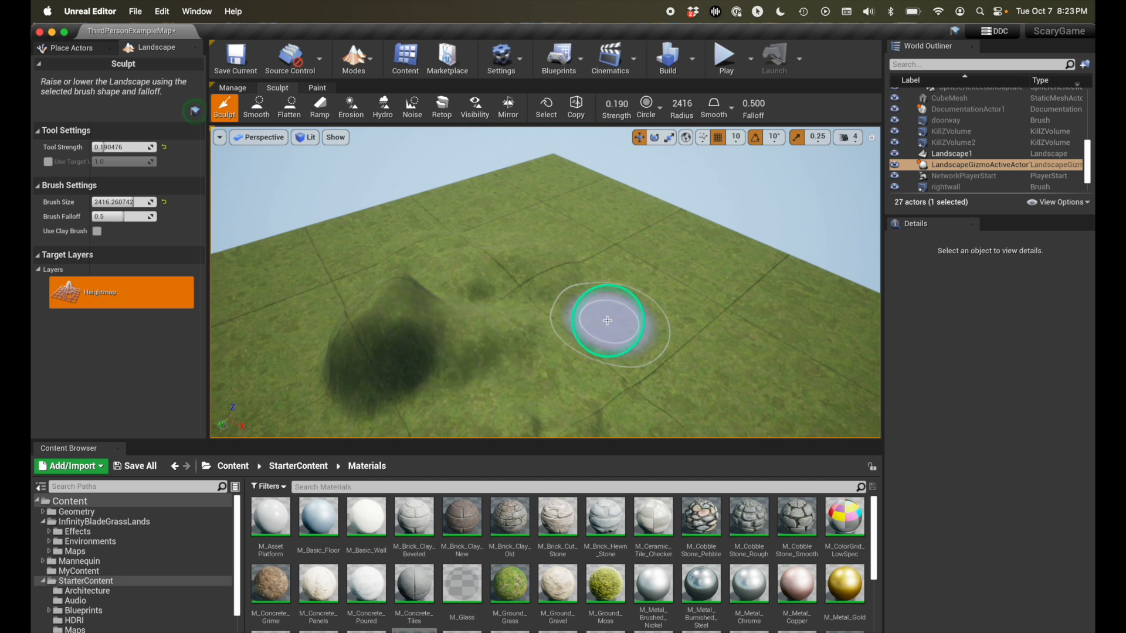
key("super+z")
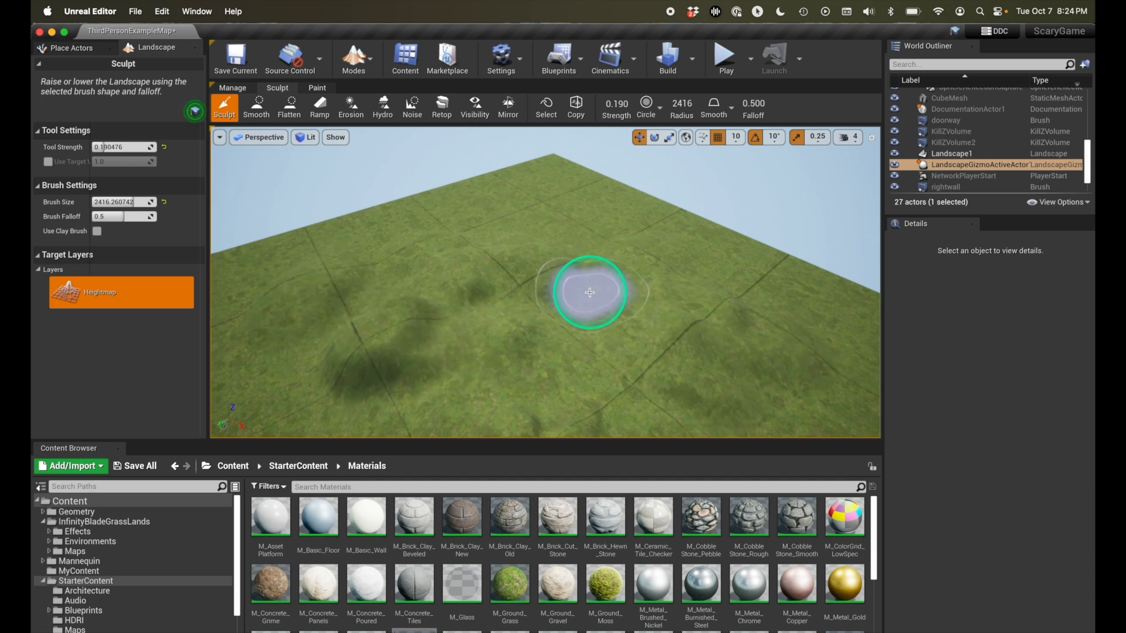
right_click_drag(590, 316, 583, 315)
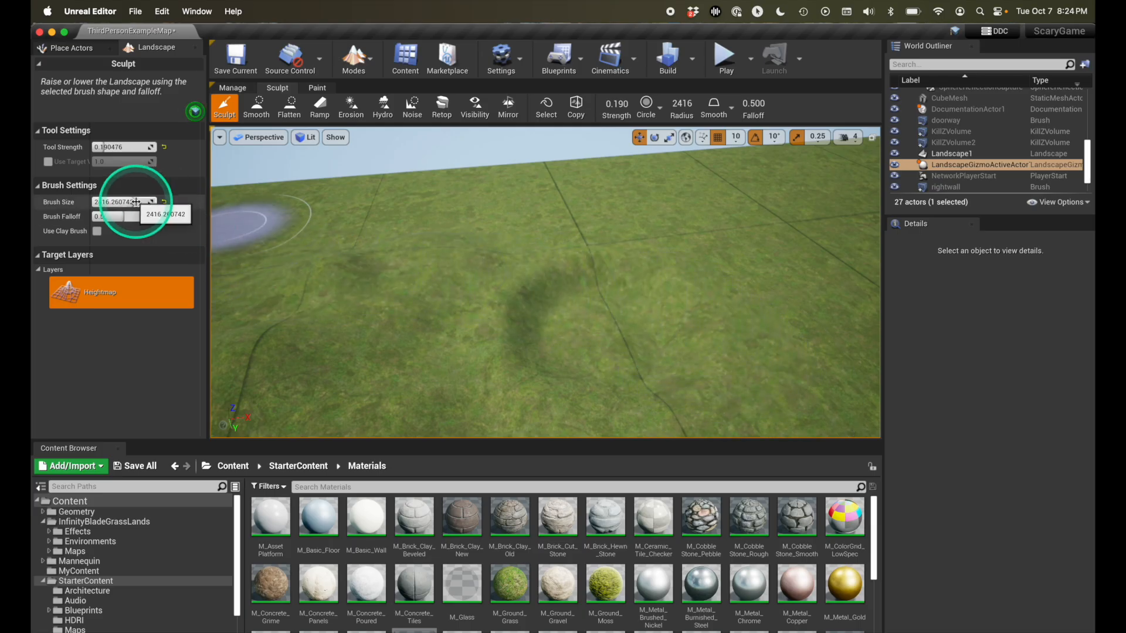
- Set the brush size to about 796 and sculpt low mounds and ridges across the grass beside the earlier mounds
left_click_drag(136, 202, 88, 202)
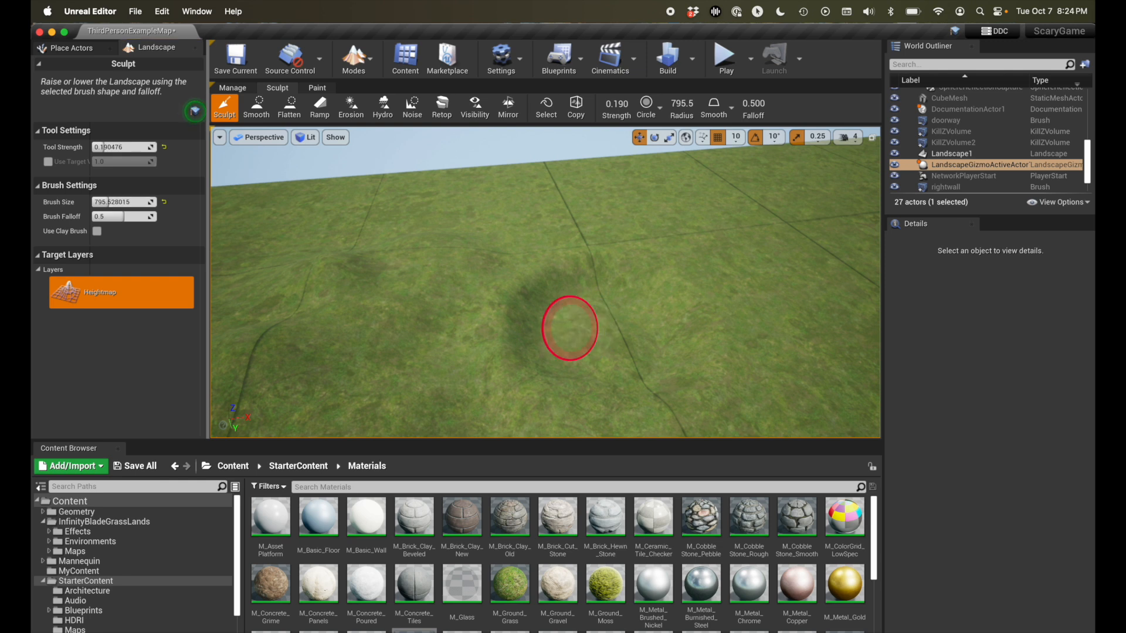
right_click(570, 328)
left_click(504, 332)
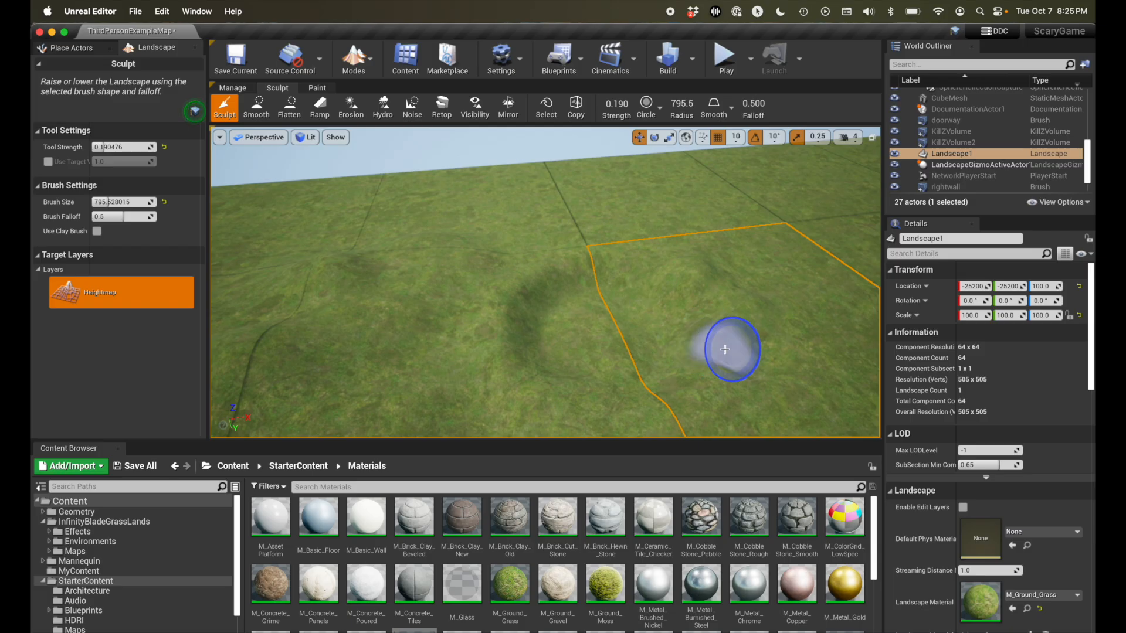
right_click_drag(787, 344, 787, 340)
left_click_drag(779, 342, 610, 347)
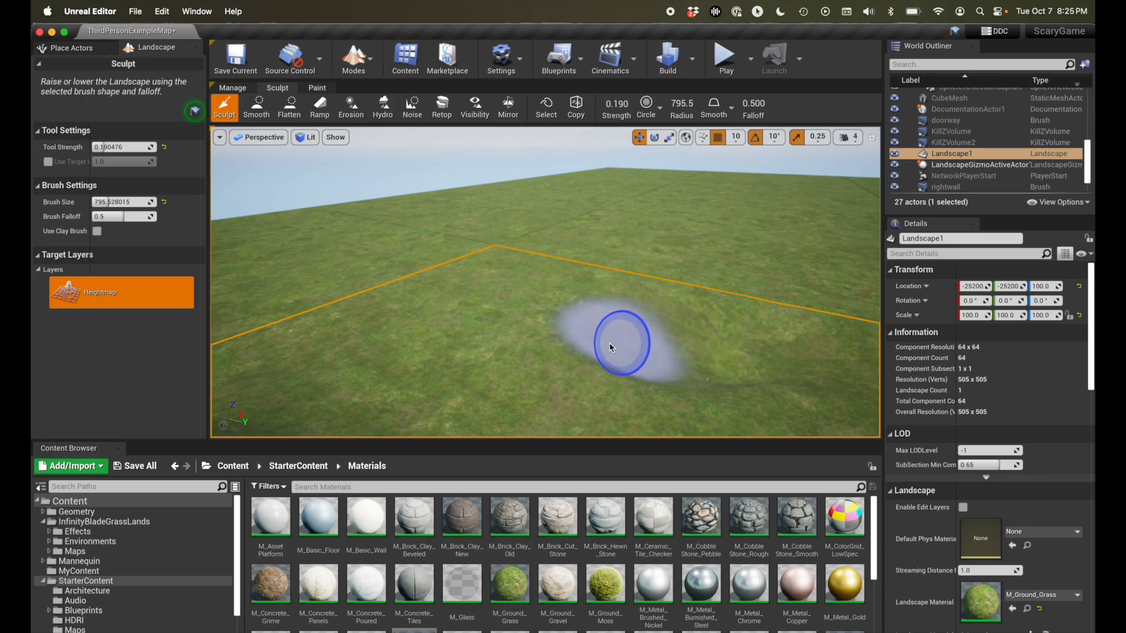
left_click_drag(481, 341, 442, 341)
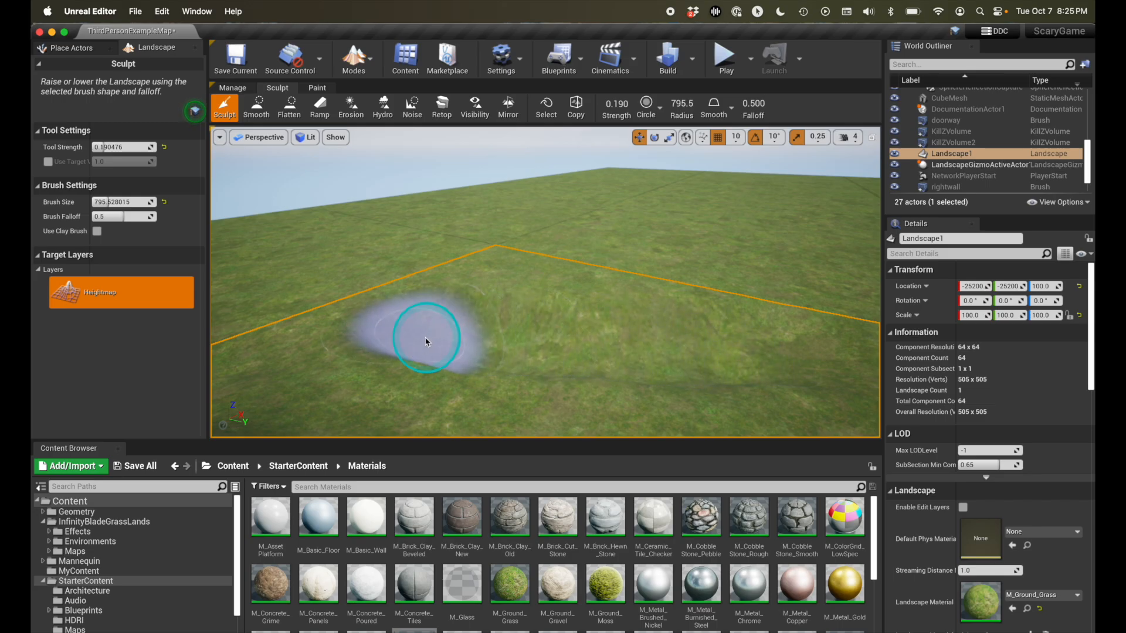
mouse_move(374, 315)
left_mouse_down()
mouse_move(340, 283)
mouse_move(315, 280)
left_mouse_up()
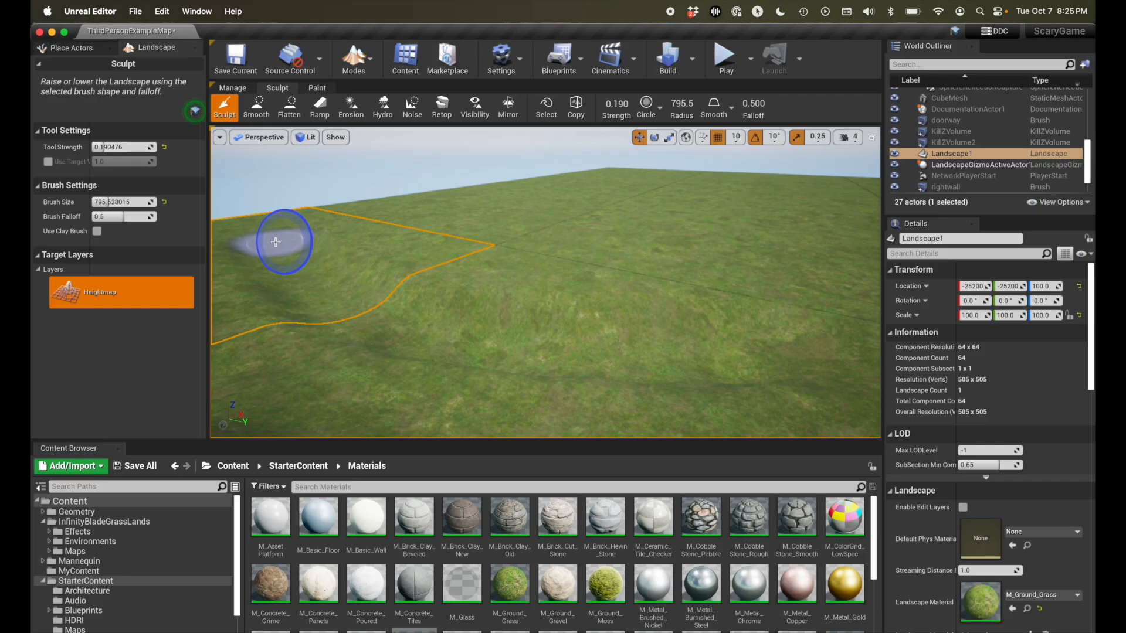
mouse_move(277, 242)
left_mouse_down()
mouse_move(321, 306)
mouse_move(648, 372)
mouse_move(793, 359)
mouse_move(412, 353)
mouse_move(304, 287)
mouse_move(721, 377)
mouse_move(776, 366)
mouse_move(770, 375)
mouse_move(473, 352)
mouse_move(293, 229)
mouse_move(296, 247)
left_mouse_up()
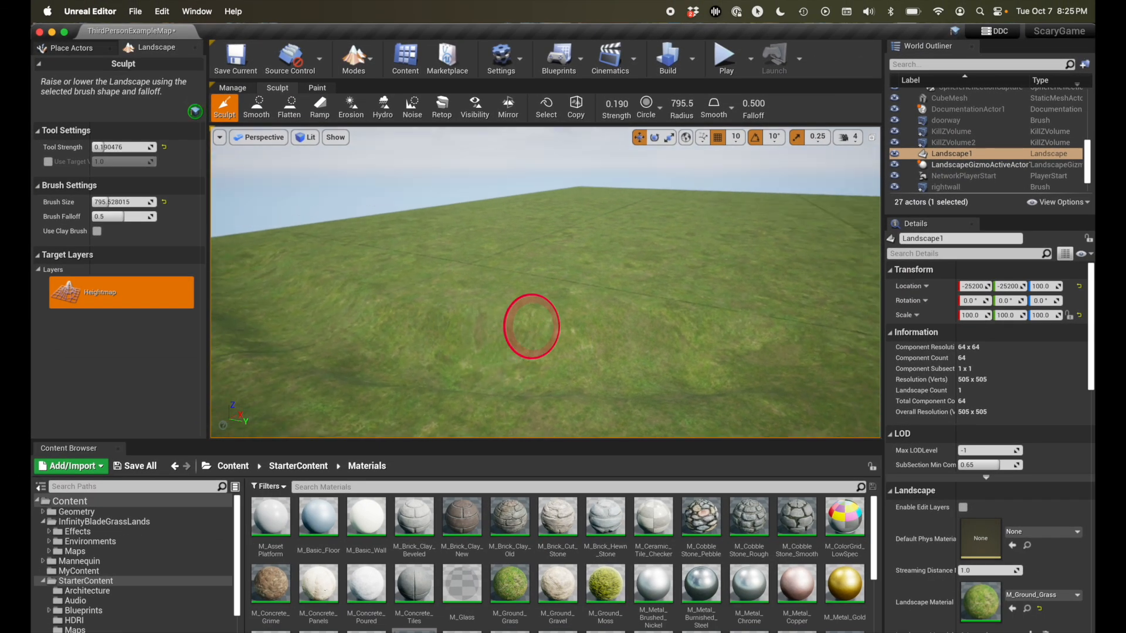
right_click_drag(532, 326, 531, 326)
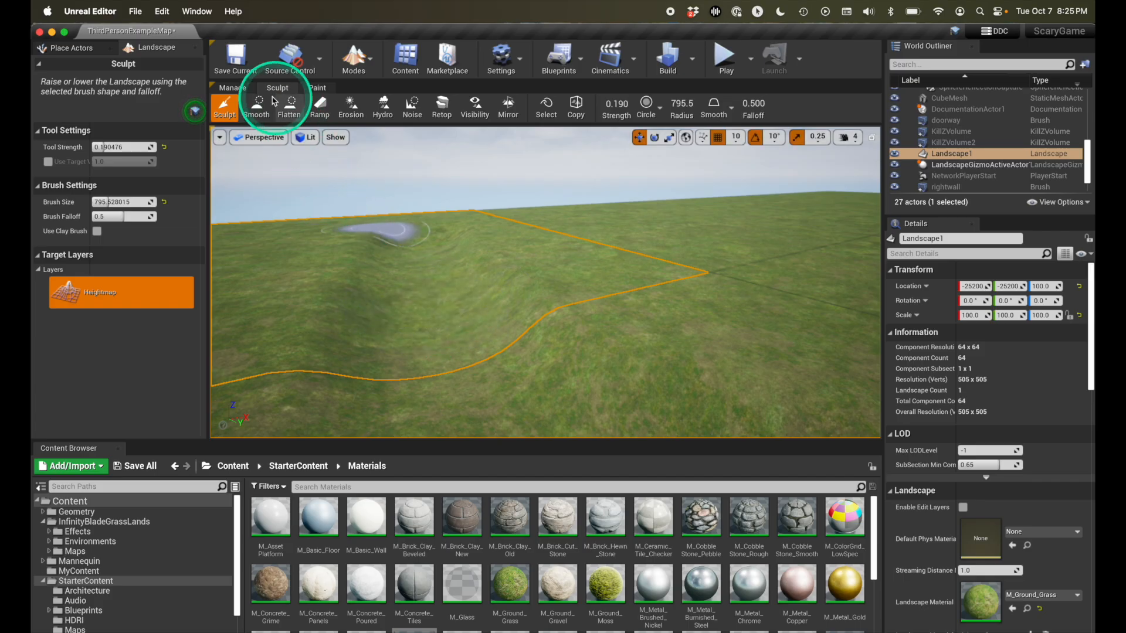
- Smooth the steep dip and slopes between the newly sculpted mounds with the Smooth tool
left_click(256, 108)
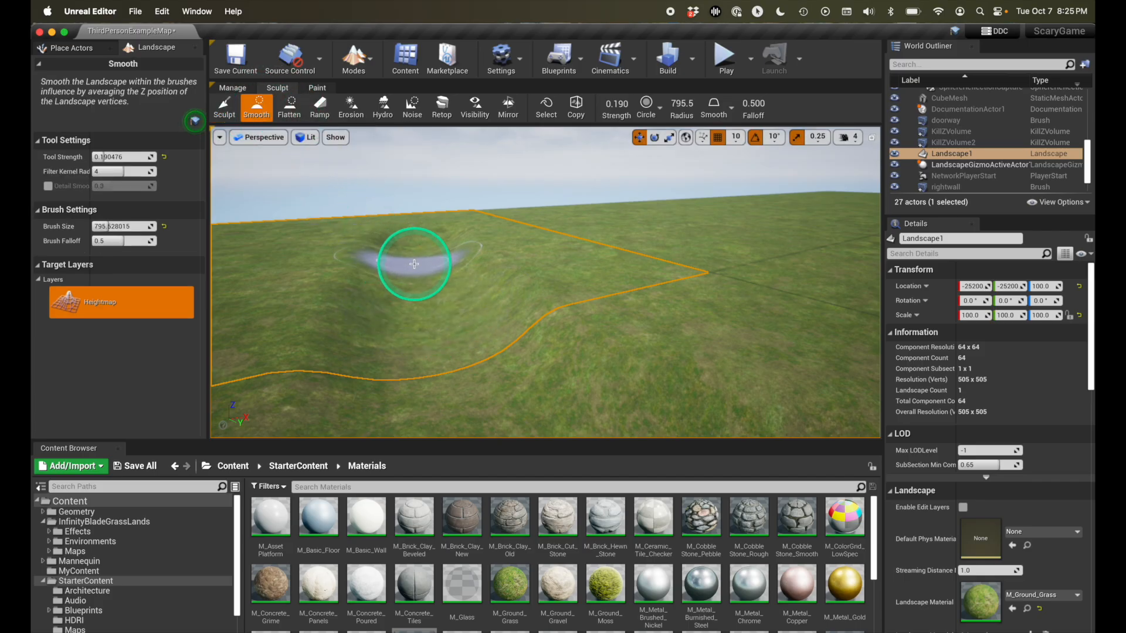
left_click_drag(409, 261, 420, 286)
mouse_move(418, 241)
left_mouse_down()
mouse_move(419, 313)
mouse_move(437, 355)
mouse_move(435, 295)
left_mouse_up()
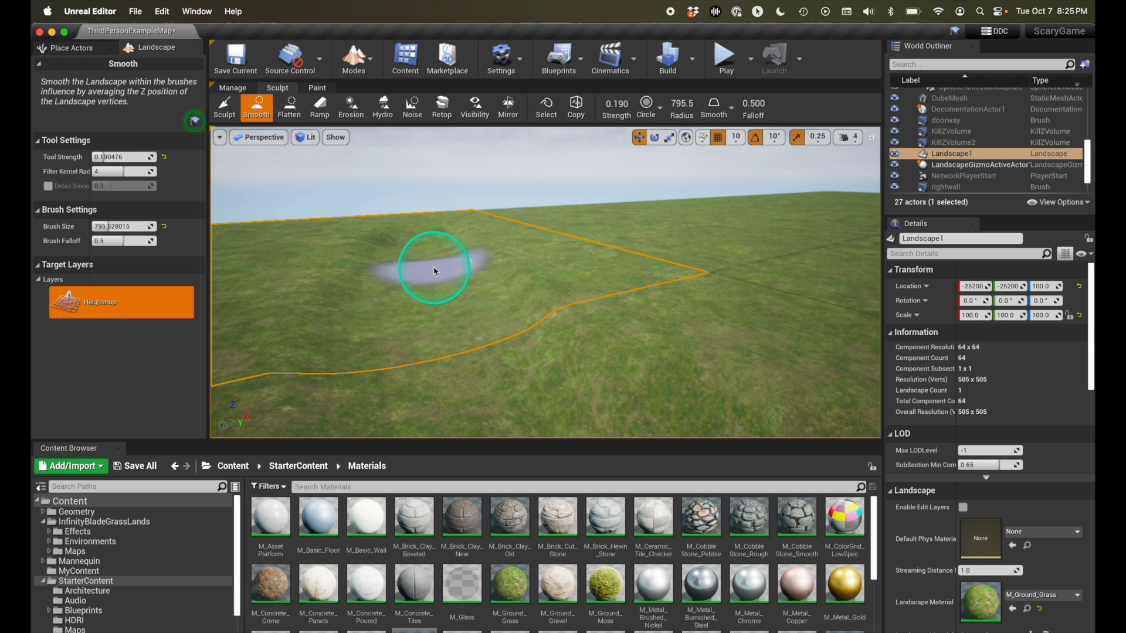
mouse_move(410, 258)
left_mouse_down()
mouse_move(451, 339)
mouse_move(557, 326)
mouse_move(575, 281)
mouse_move(633, 280)
left_mouse_up()
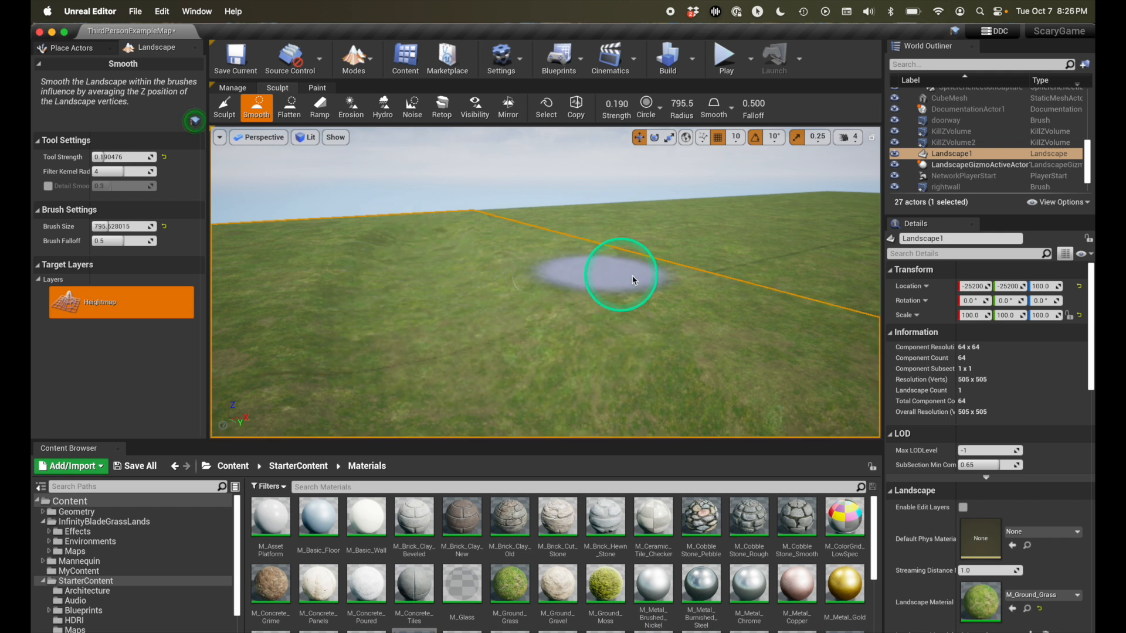
- Raise new mounds with the Sculpt tool beside and behind the smoothed area
left_click(224, 108)
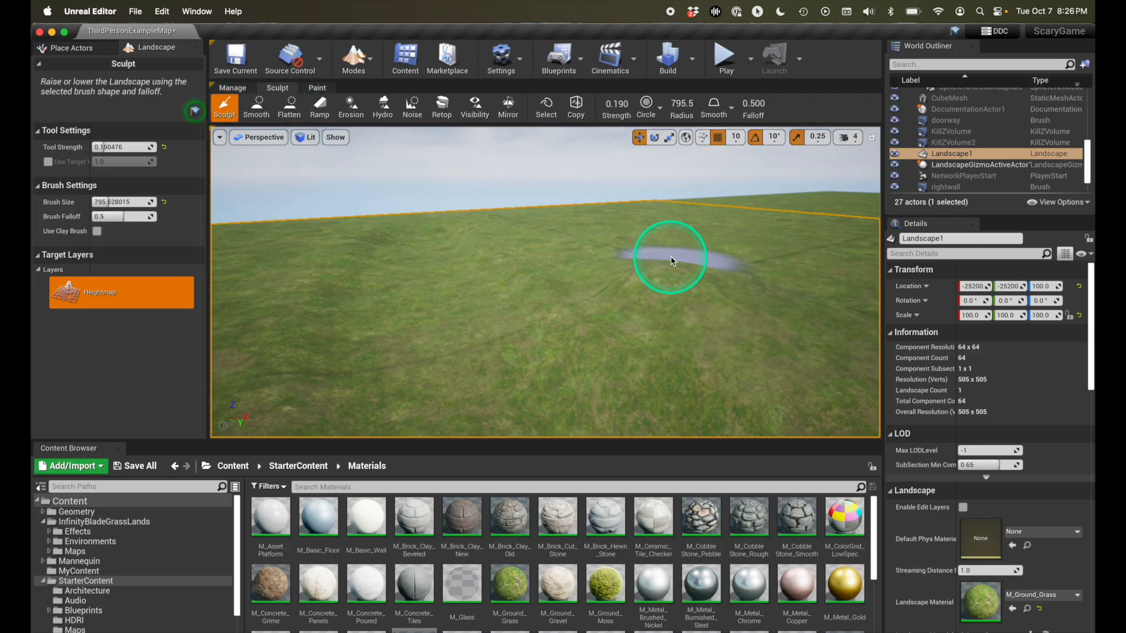
left_click_drag(614, 261, 557, 204)
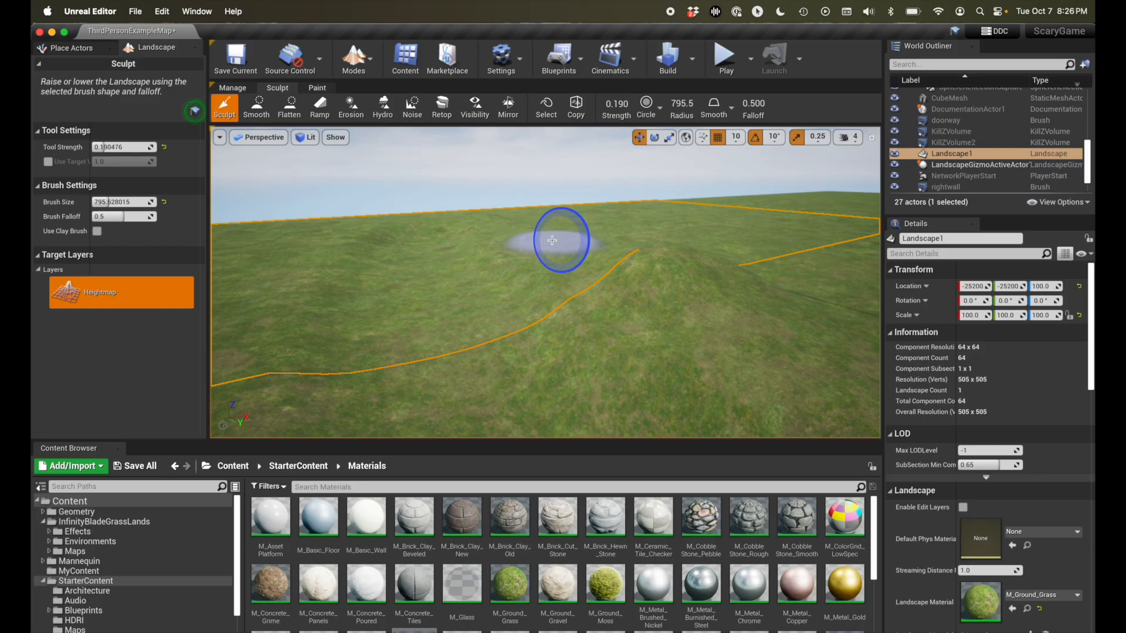
mouse_move(754, 264)
left_mouse_down()
mouse_move(744, 304)
mouse_move(794, 289)
mouse_move(684, 334)
mouse_move(574, 261)
mouse_move(711, 264)
mouse_move(663, 244)
mouse_move(688, 251)
mouse_move(678, 244)
left_mouse_up()
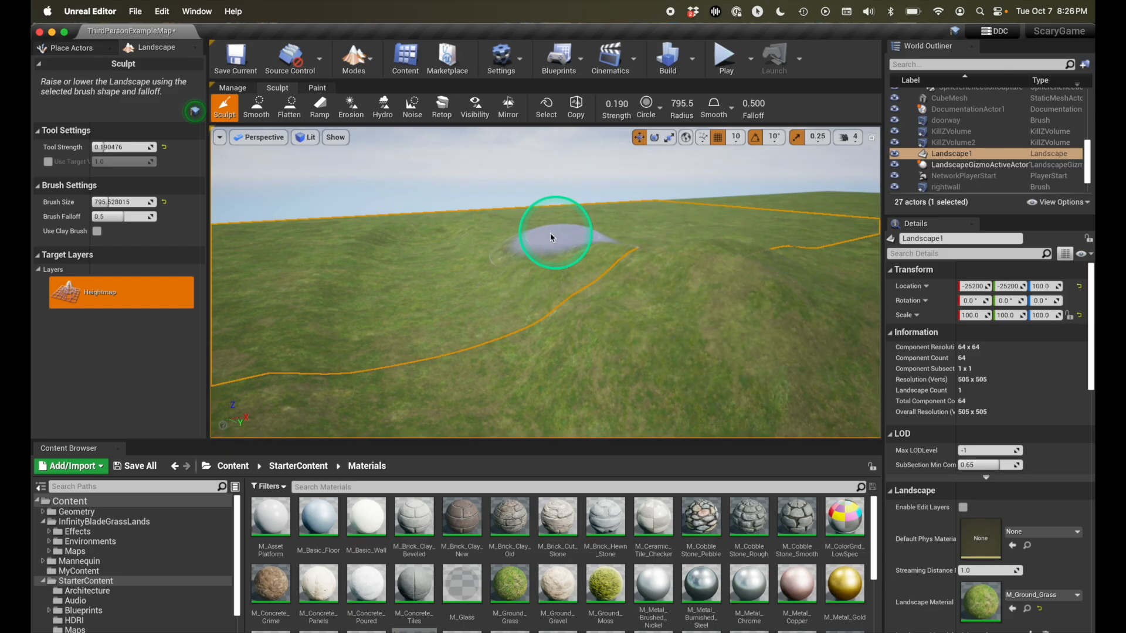
- Level off the top of the newly raised mound into a plateau with the Flatten tool
left_click(290, 112)
mouse_move(708, 248)
left_mouse_down()
mouse_move(720, 249)
mouse_move(610, 244)
mouse_move(731, 264)
mouse_move(760, 295)
left_mouse_up()
right_click_drag(761, 292, 803, 299)
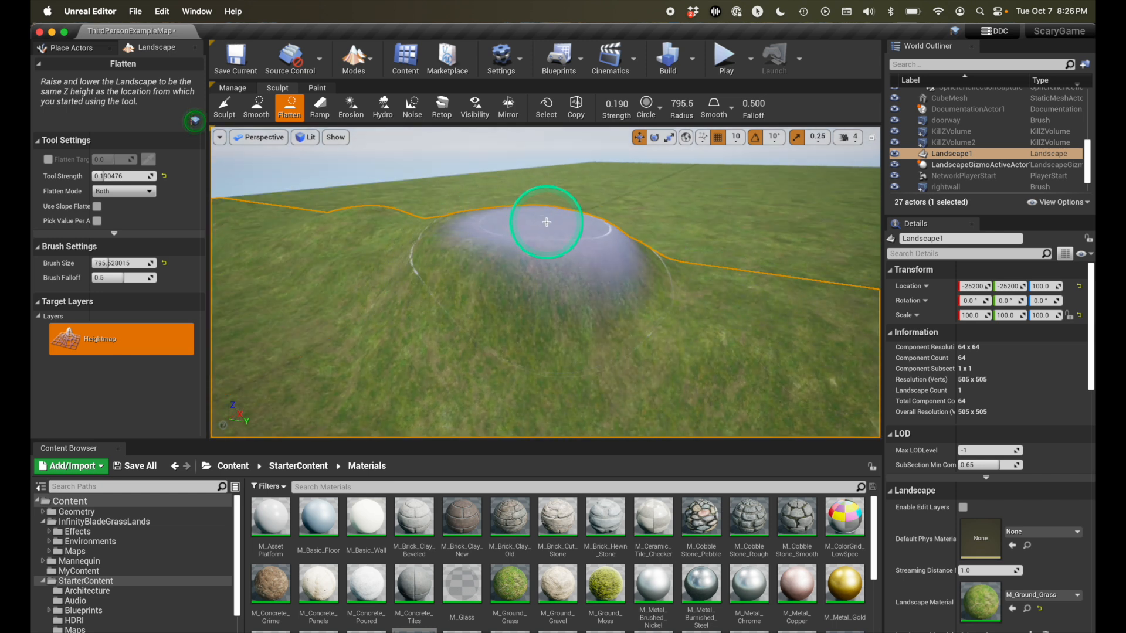
left_click_drag(532, 231, 546, 230)
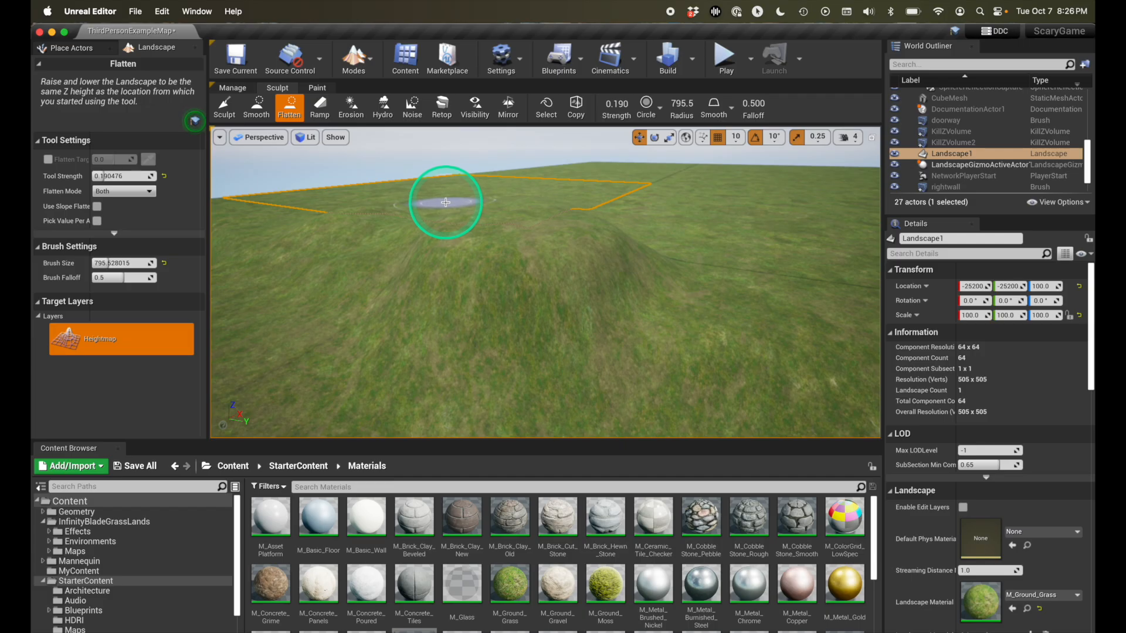
left_click_drag(508, 224, 508, 225)
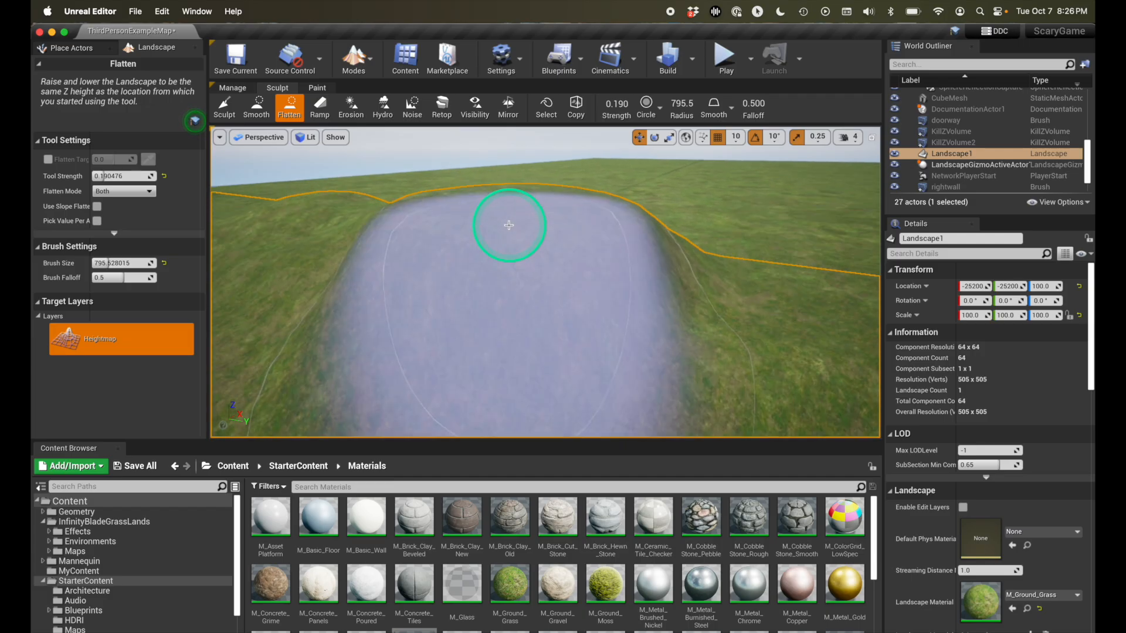
key("super+z")
key("super+z")
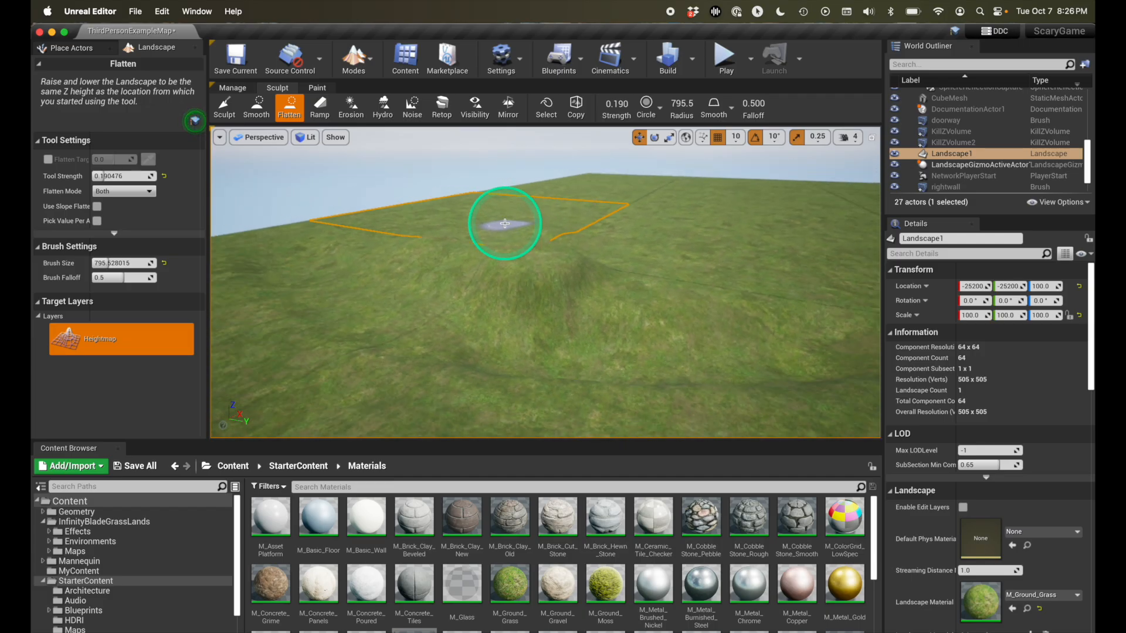
- Try raising a steep peak on a flat stretch of the landscape with the Sculpt tool, and undo it
scroll(505, 223, "down", 5)
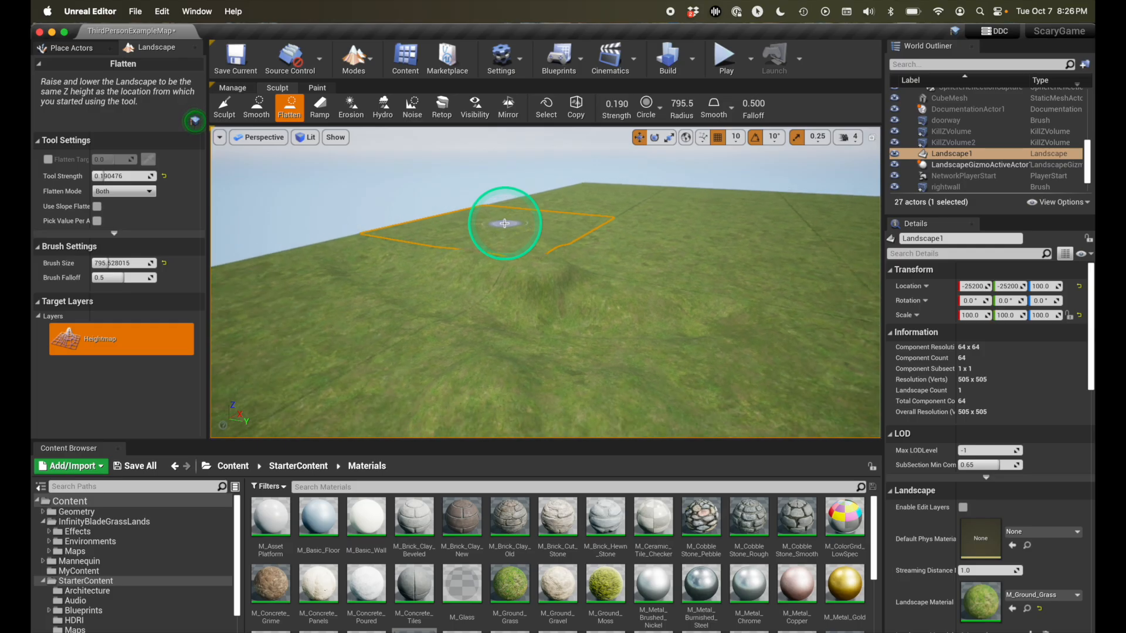
scroll(504, 223, "down", 1)
right_click_drag(545, 278, 568, 284)
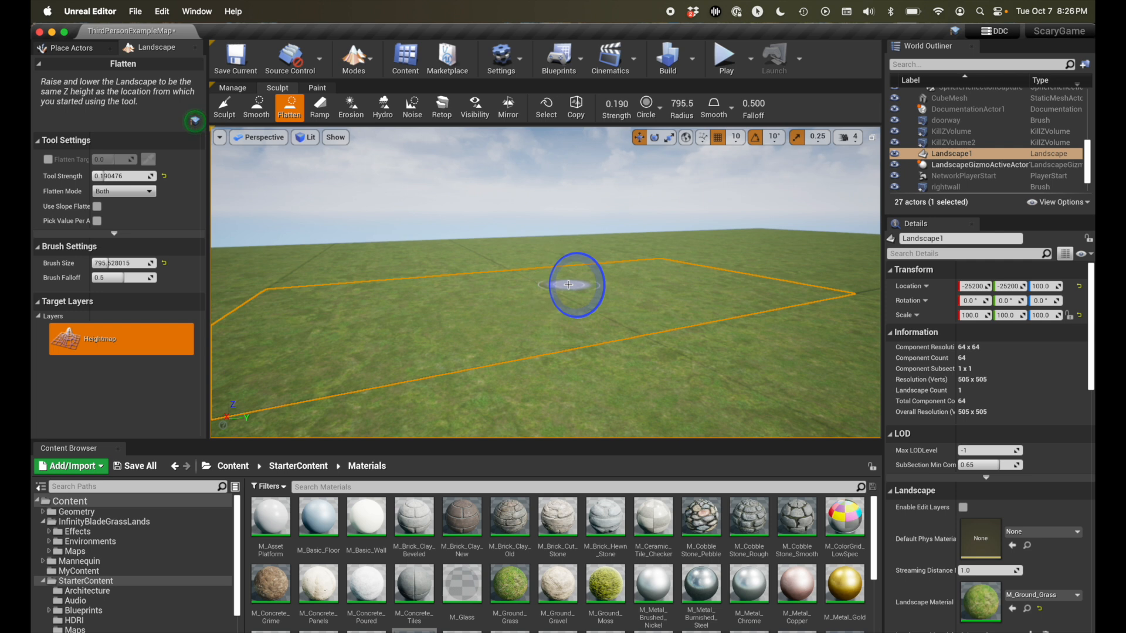
left_click(225, 108)
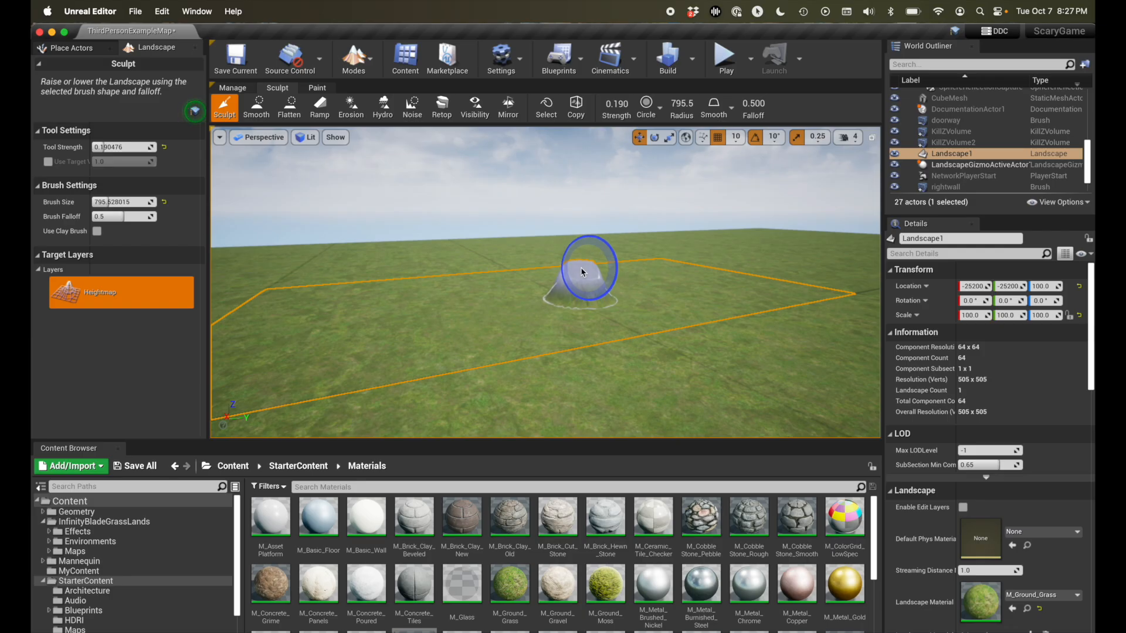
left_click_drag(583, 255, 592, 255)
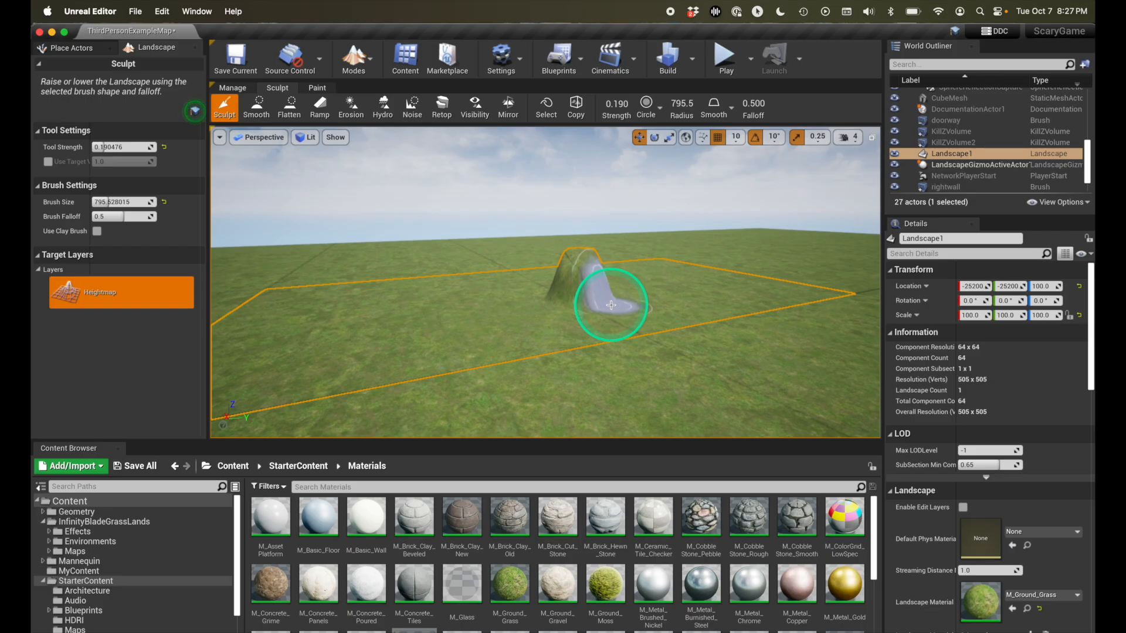
key("super+z")
- Sculpt a band of low, rolling mounds across the flat stretch of landscape using short, sweeping strokes
left_click_drag(582, 309, 486, 322)
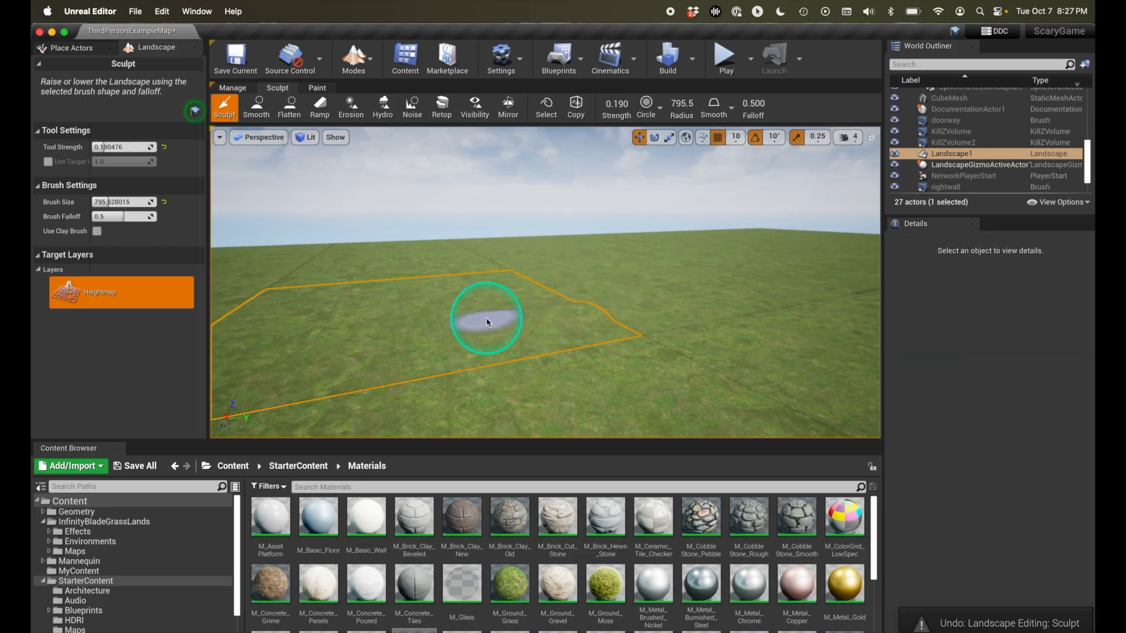
left_click_drag(610, 285, 499, 295)
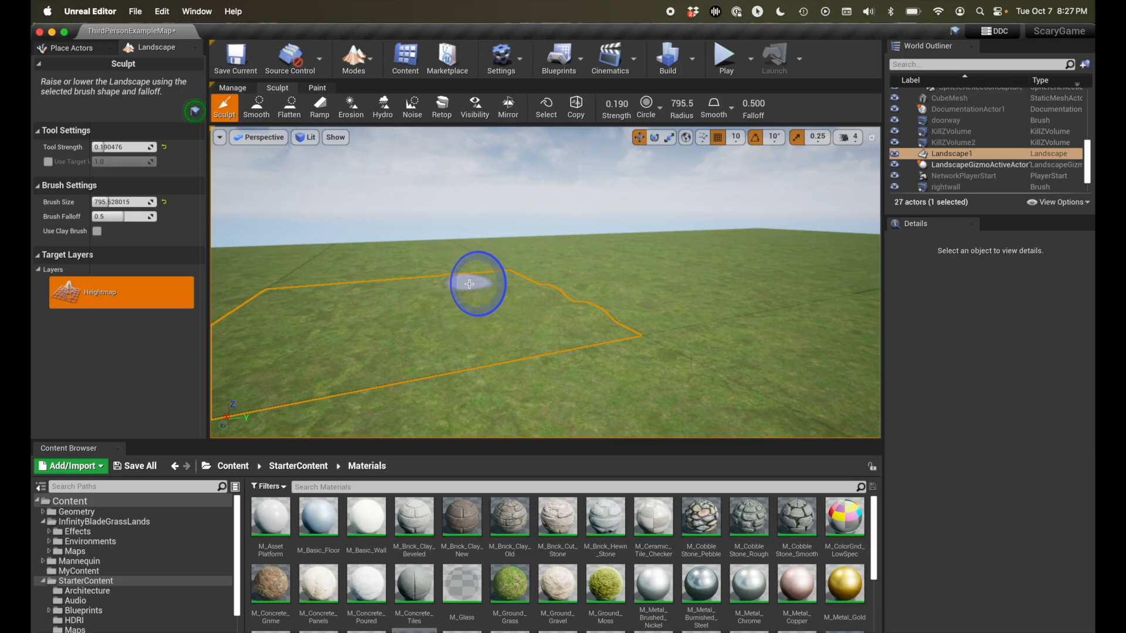
mouse_move(638, 302)
left_mouse_down()
mouse_move(686, 320)
mouse_move(609, 346)
mouse_move(519, 338)
mouse_move(500, 365)
mouse_move(555, 394)
mouse_move(661, 382)
mouse_move(761, 330)
mouse_move(598, 346)
mouse_move(528, 284)
mouse_move(422, 282)
left_mouse_up()
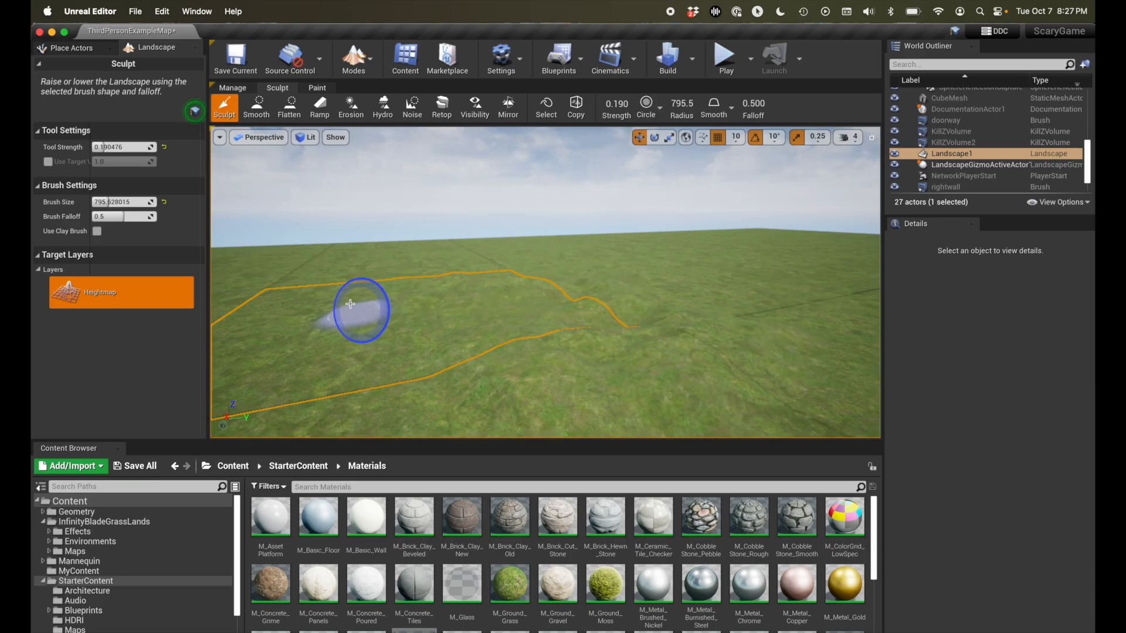
mouse_move(313, 326)
left_mouse_down()
mouse_move(379, 352)
mouse_move(407, 395)
mouse_move(449, 402)
mouse_move(421, 317)
left_mouse_up()
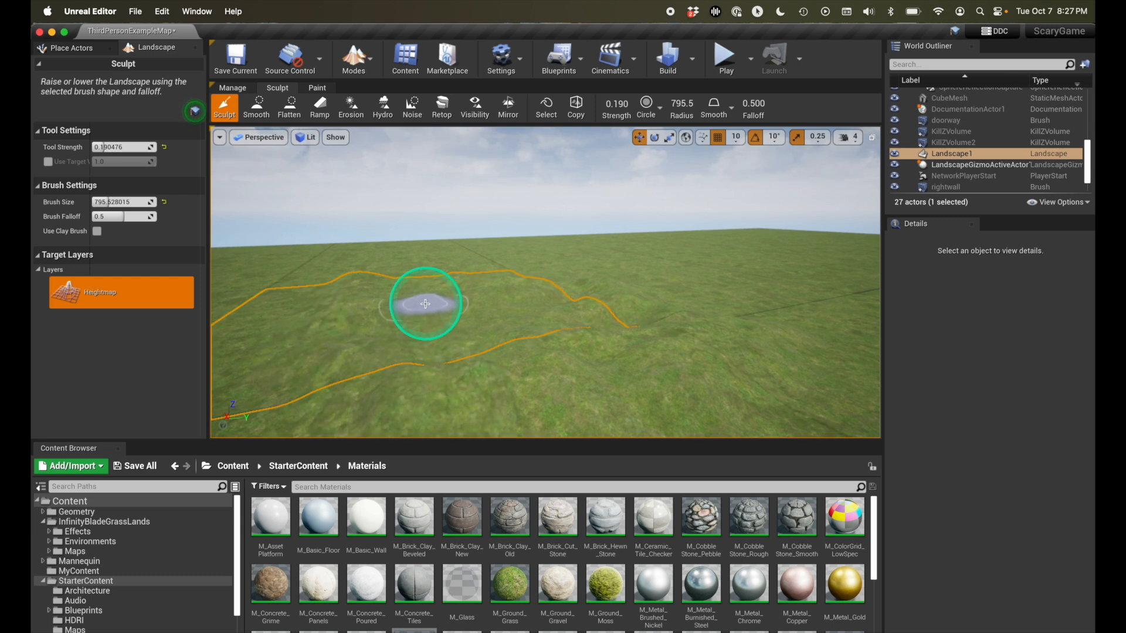
- Play-test the level by running the character out of the walled room and across the sculpted hills, and end the session
mouse_move(708, 361)
right_mouse_down()
mouse_move(696, 359)
mouse_move(730, 332)
right_mouse_up()
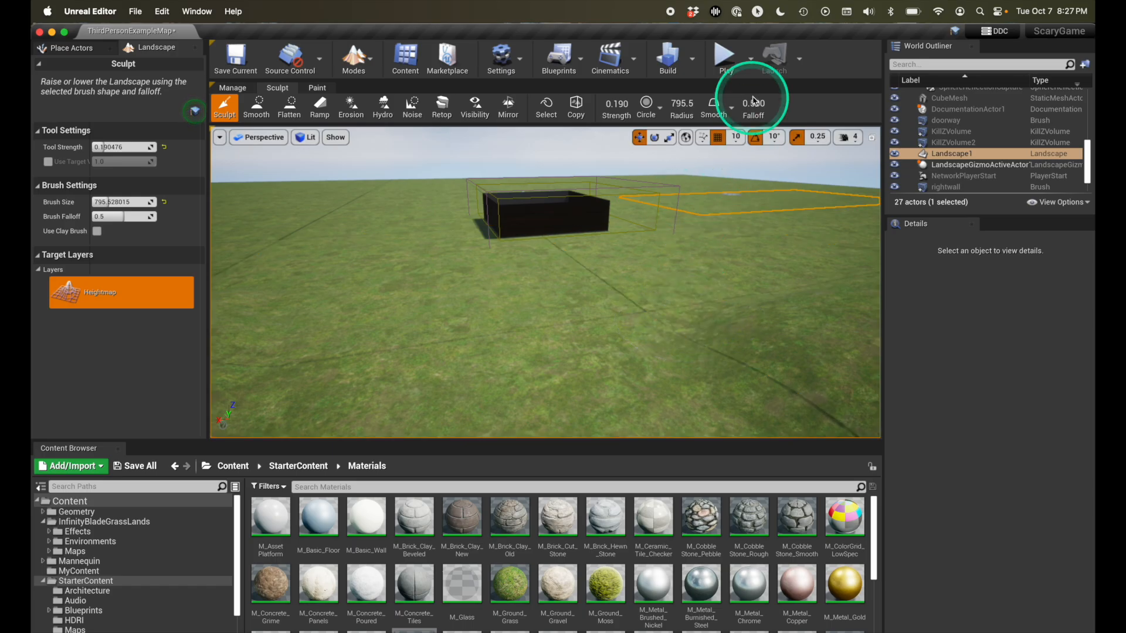
left_click(725, 56)
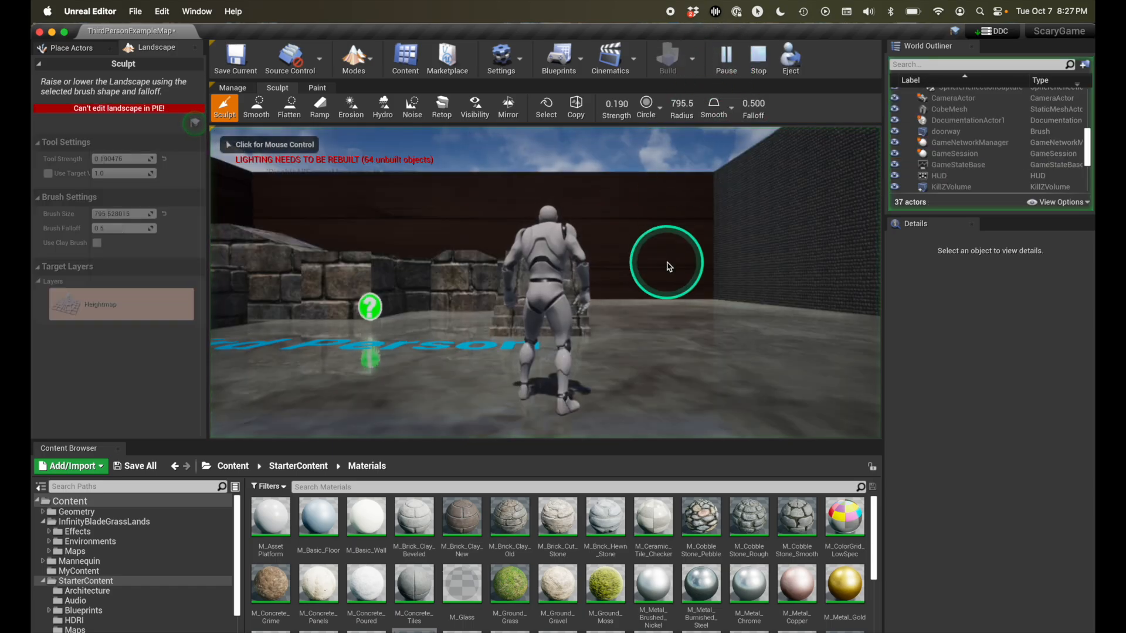
left_click(670, 266)
key("w")
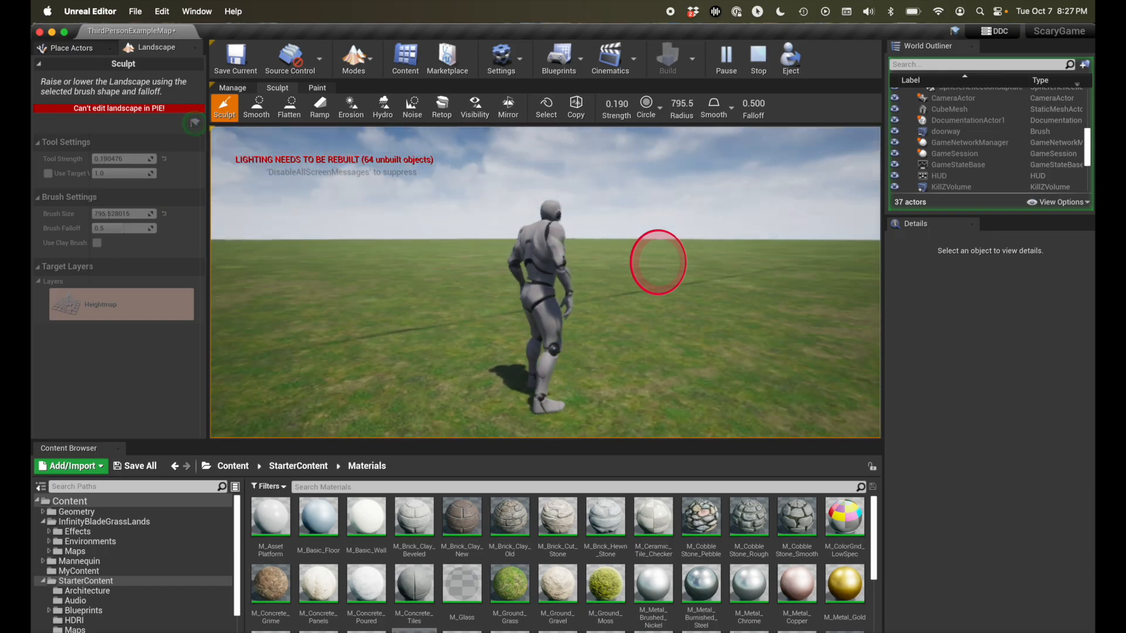
key("w")
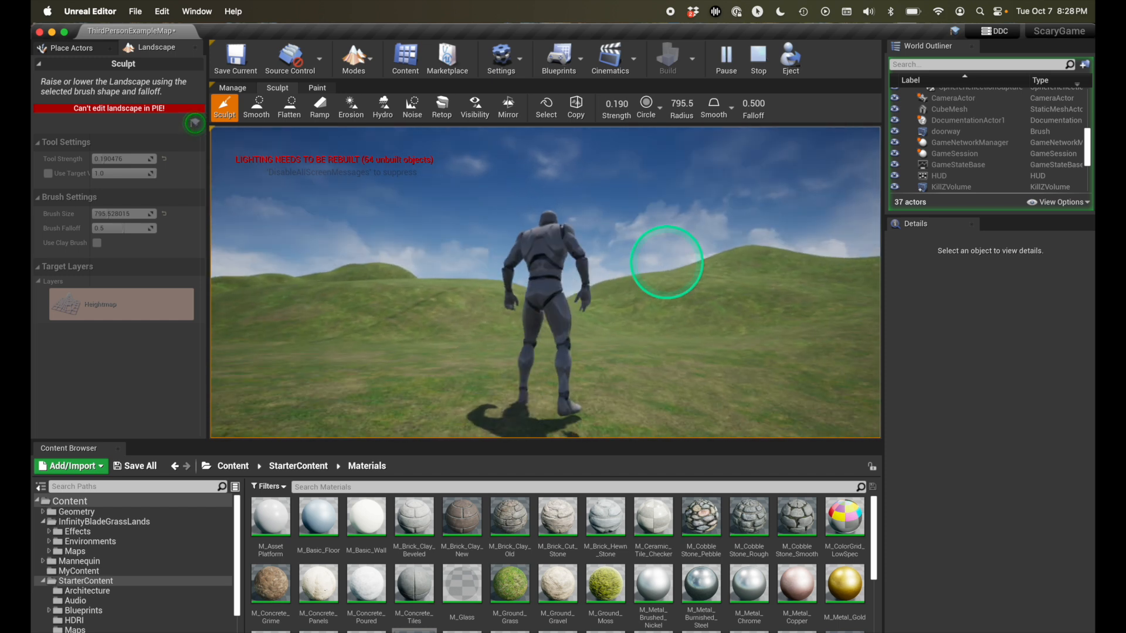
key("Escape")
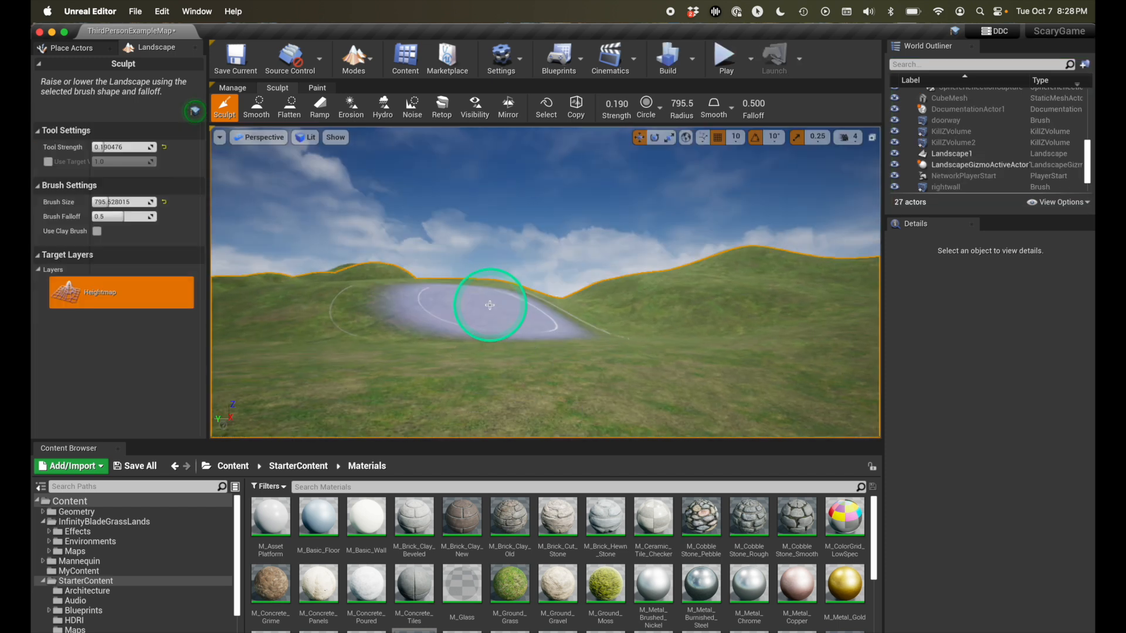
- Close the landscape editing tools and expand the InfinityBladeGrassLands content down through Environments to the subfolders of Plains
right_click_drag(479, 303, 479, 304)
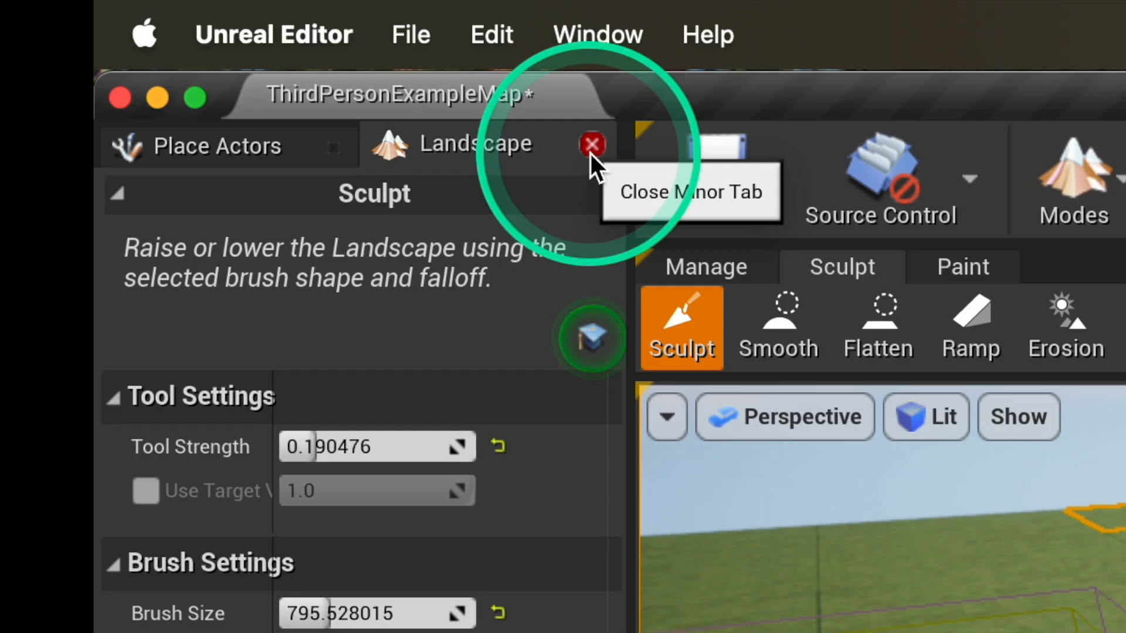
left_click(591, 154)
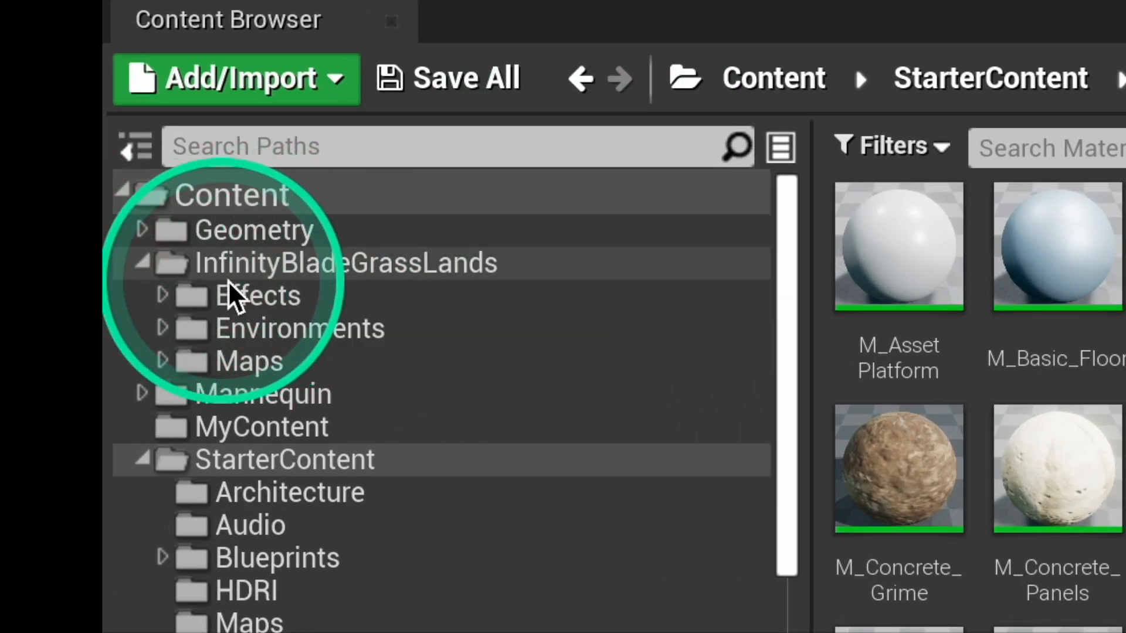
left_click(144, 267)
left_click(144, 267)
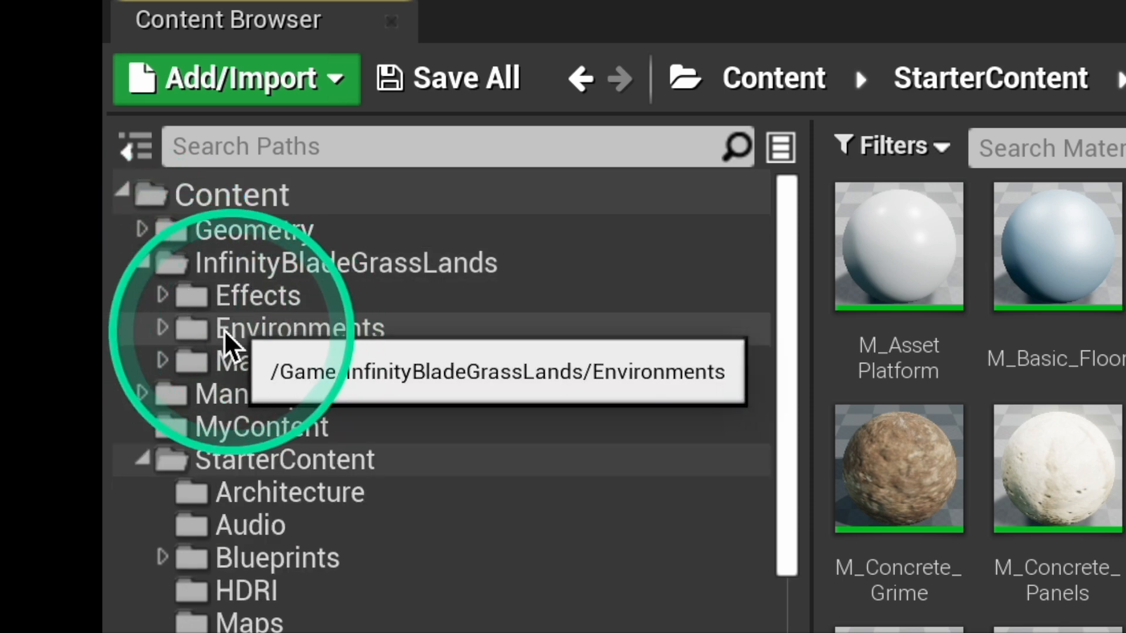
left_click(163, 329)
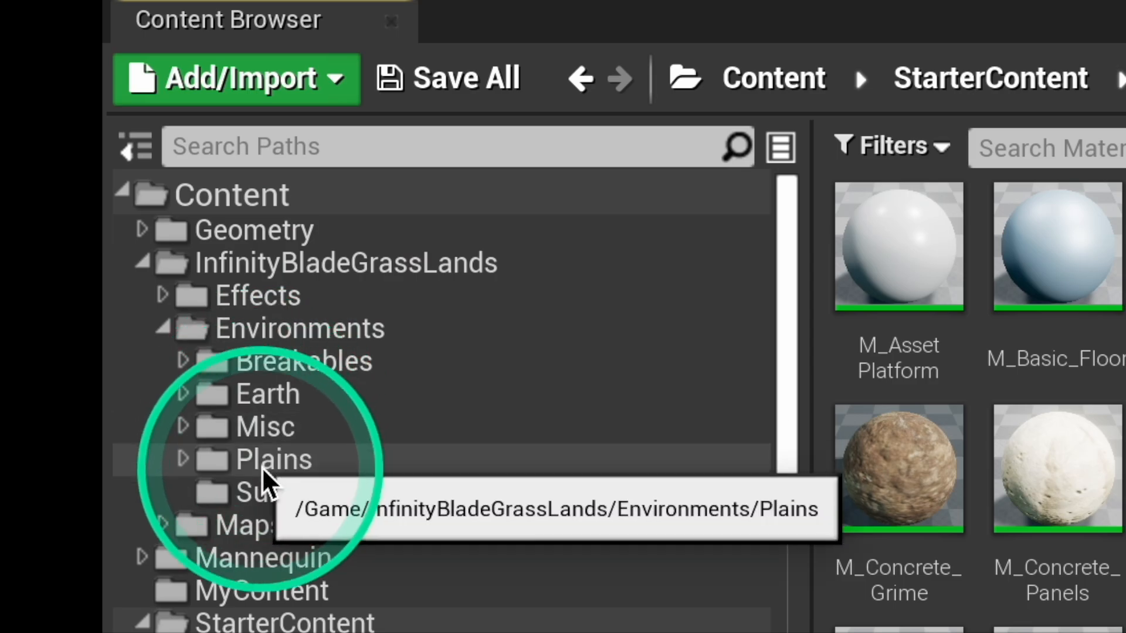
left_click(185, 463)
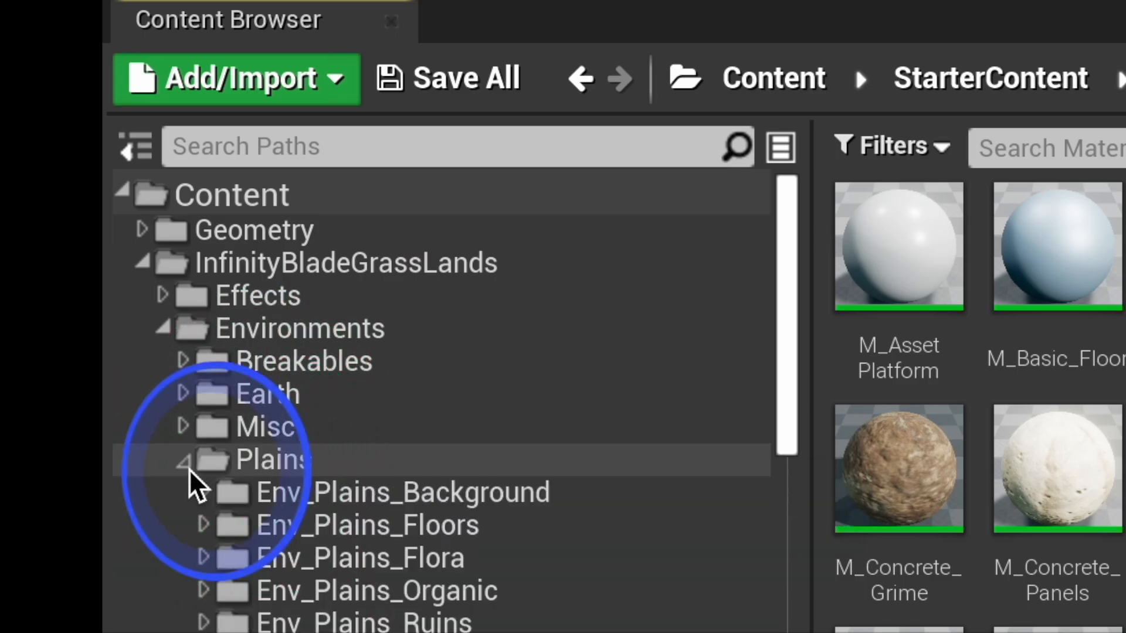
- From the Env_Plains_Organic static meshes, place SM_Plains_LargeRock_SpireLOD on the grass outside the walled room and lower it to Z 70
scroll(462, 464, "down", 5)
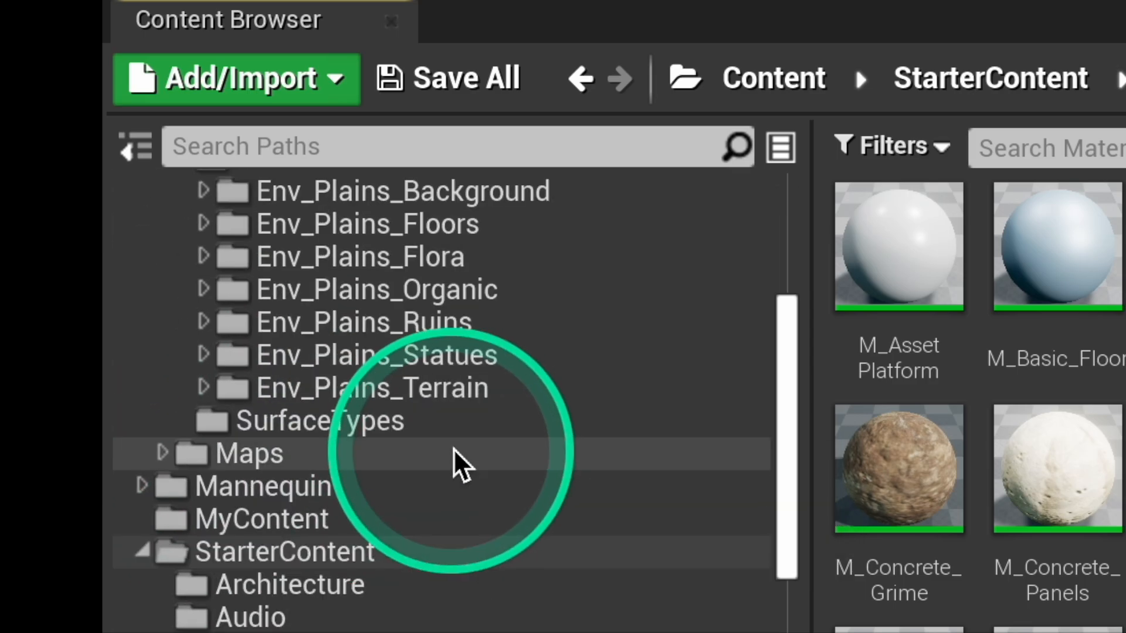
scroll(462, 466, "up", 2)
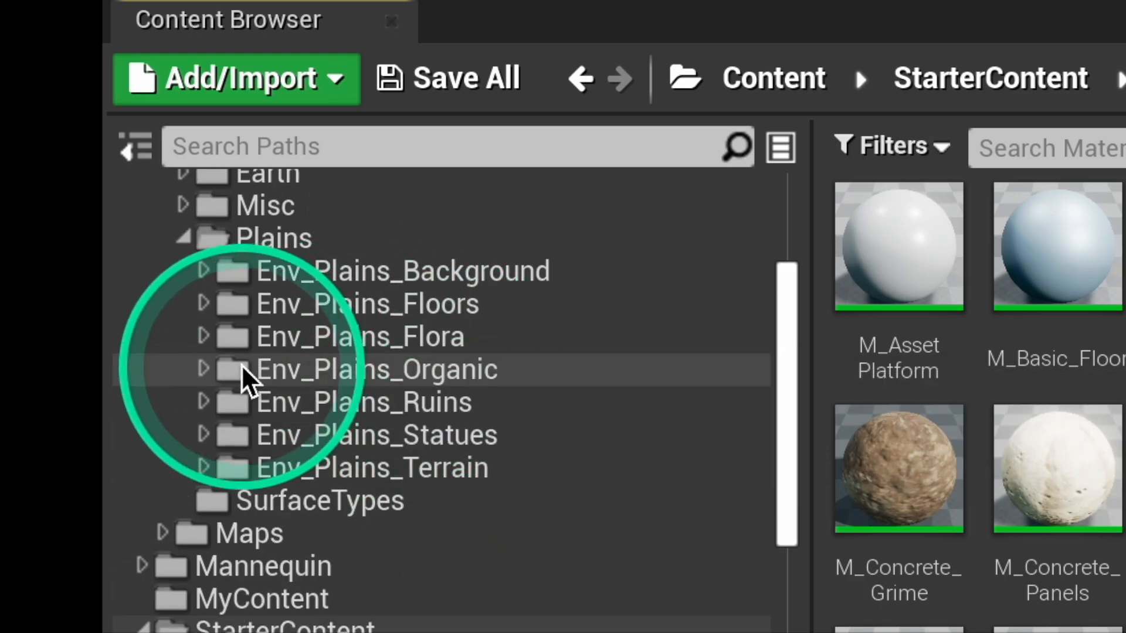
left_click(205, 371)
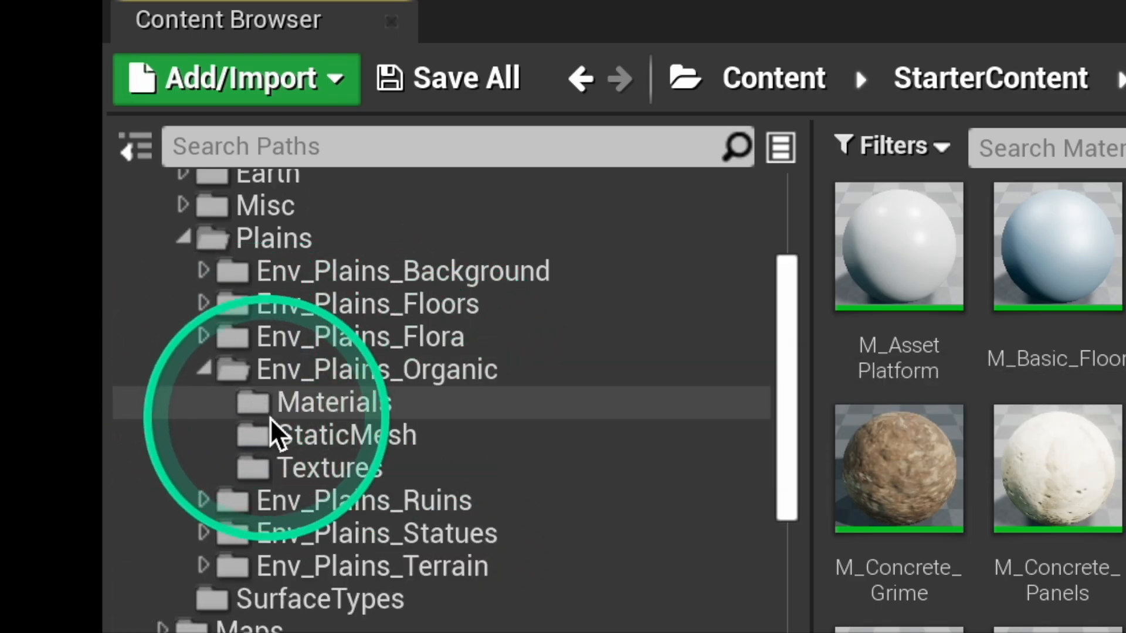
left_click(289, 440)
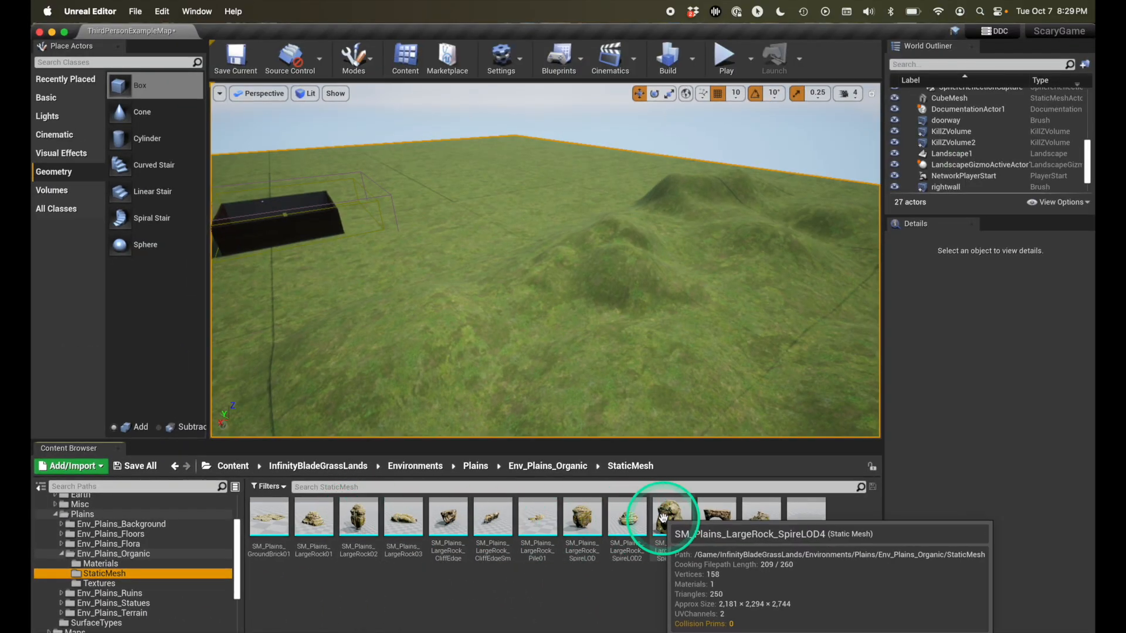
left_click_drag(578, 515, 485, 328)
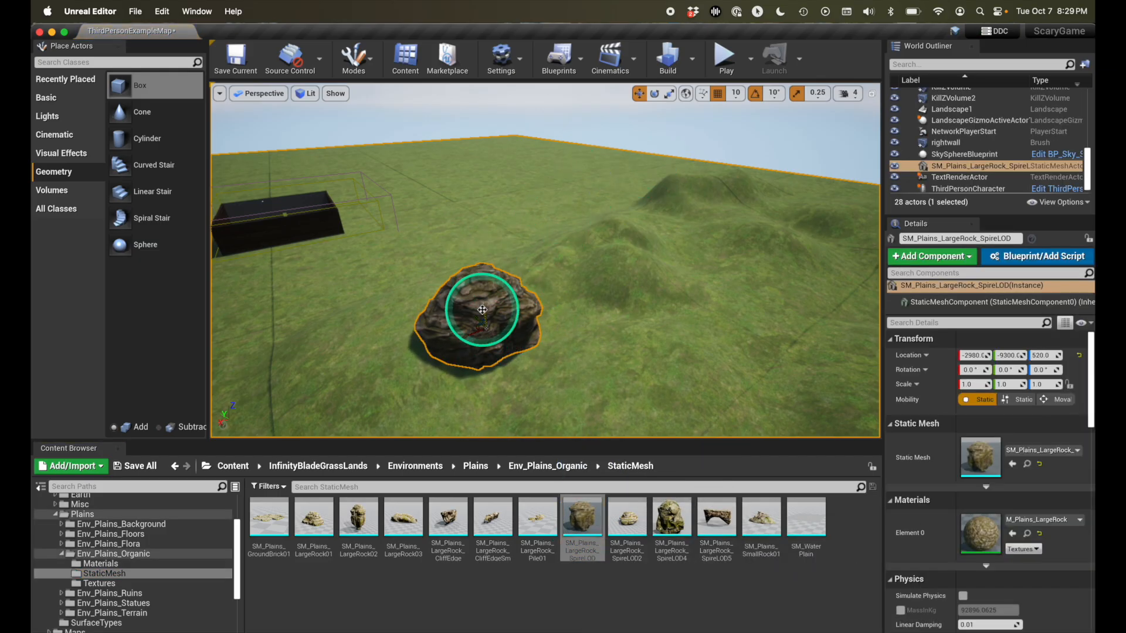
left_click_drag(482, 311, 482, 316)
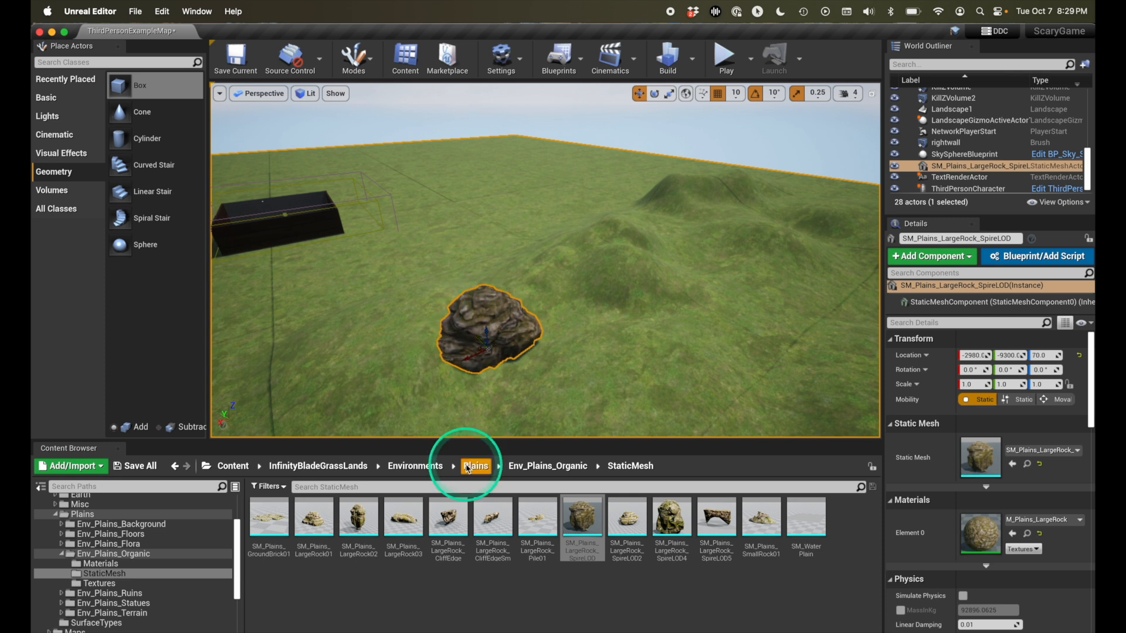
- Place SM_Plains_LargeRock02 near the hills at about X -6460, Y -7170, and SM_Plains_LargeRock_SpireLOD4 on the grass at about X -3980, Y -4780
left_click_drag(378, 504, 717, 292)
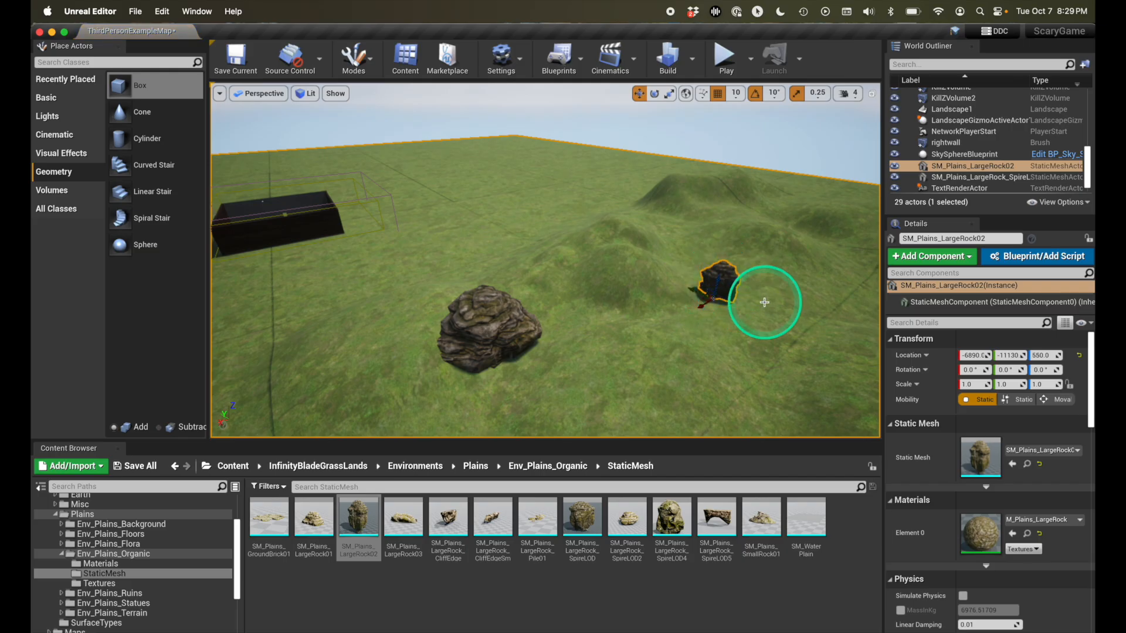
key("a")
right_click_drag(756, 302, 756, 301)
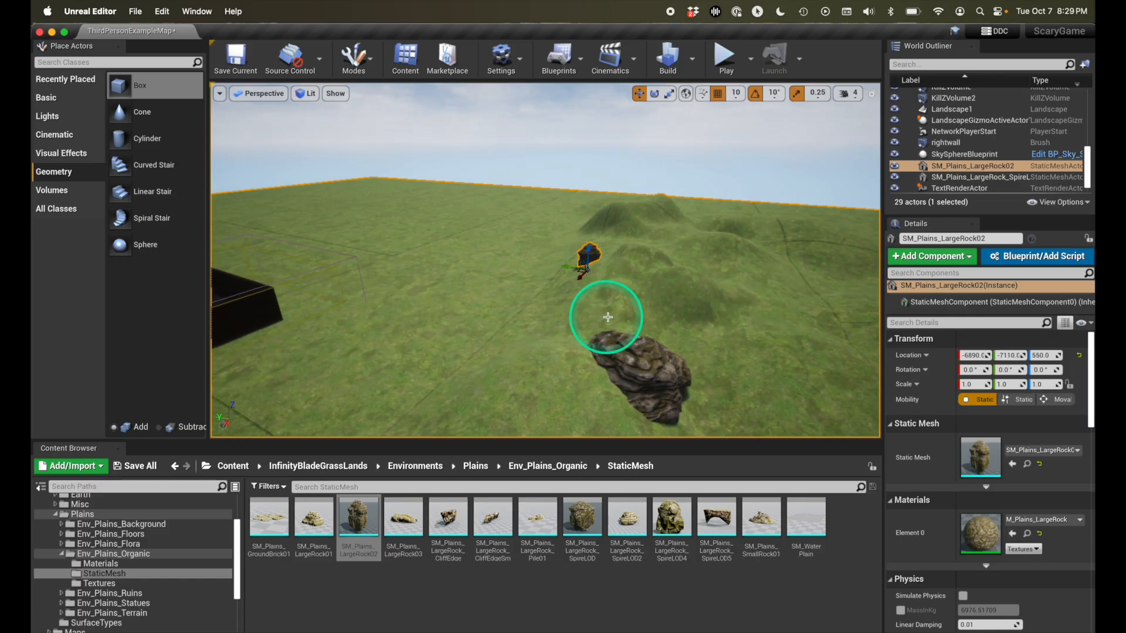
right_click_drag(600, 316, 600, 308)
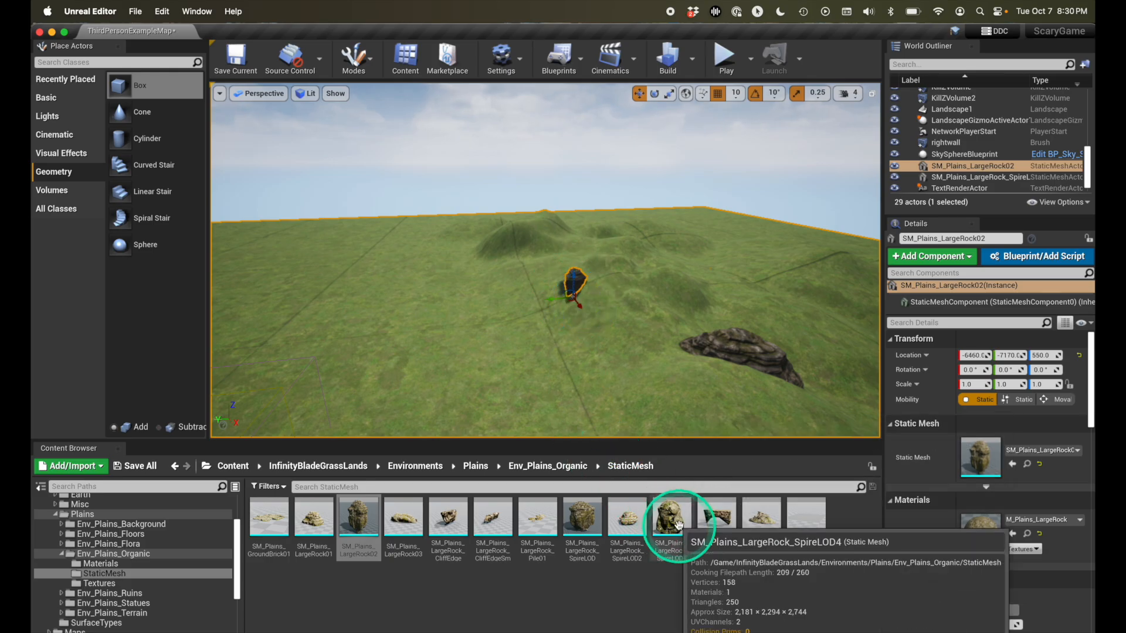
left_click_drag(673, 522, 505, 384)
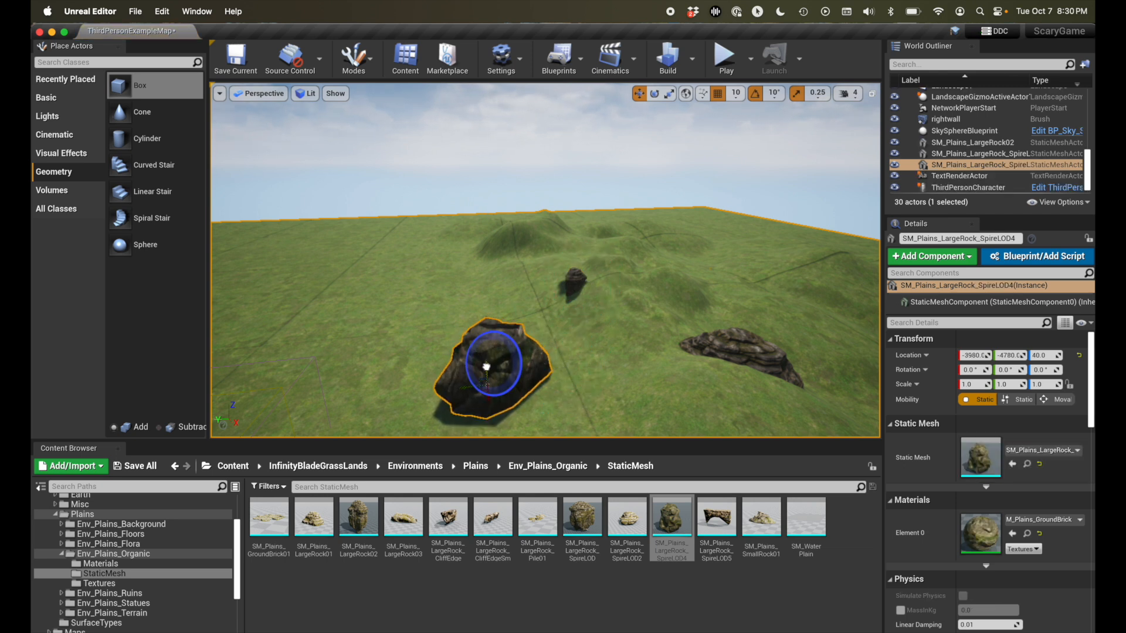
- Play-test the level by running the character out of the walled room and up to the placed rocks, and end the session
left_click(727, 65)
left_click(563, 326)
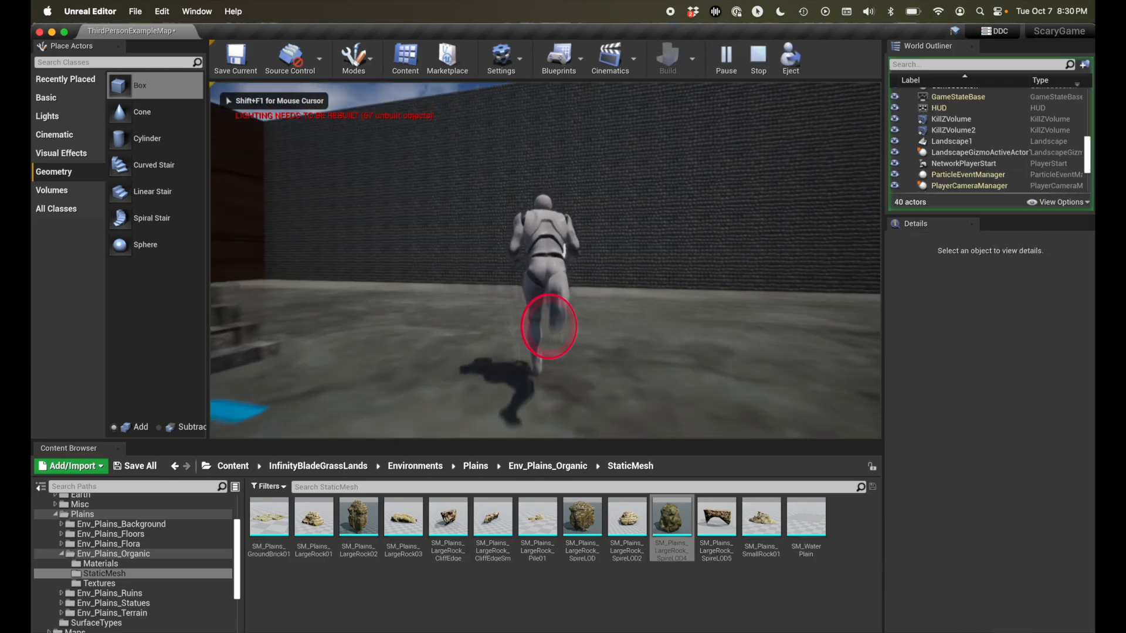
key("w")
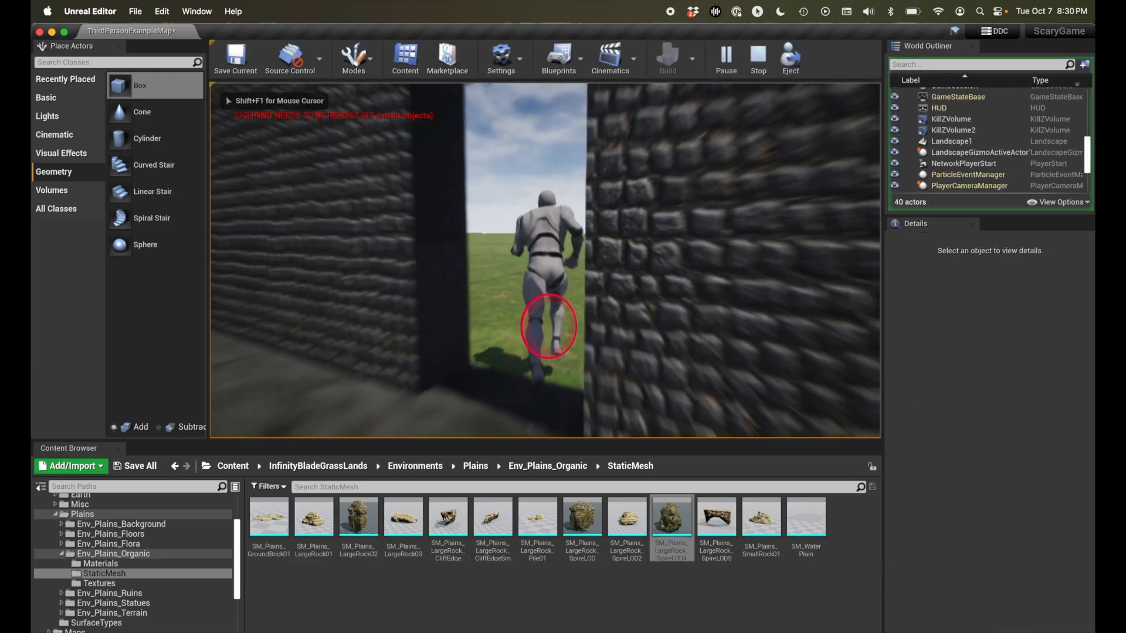
key("w")
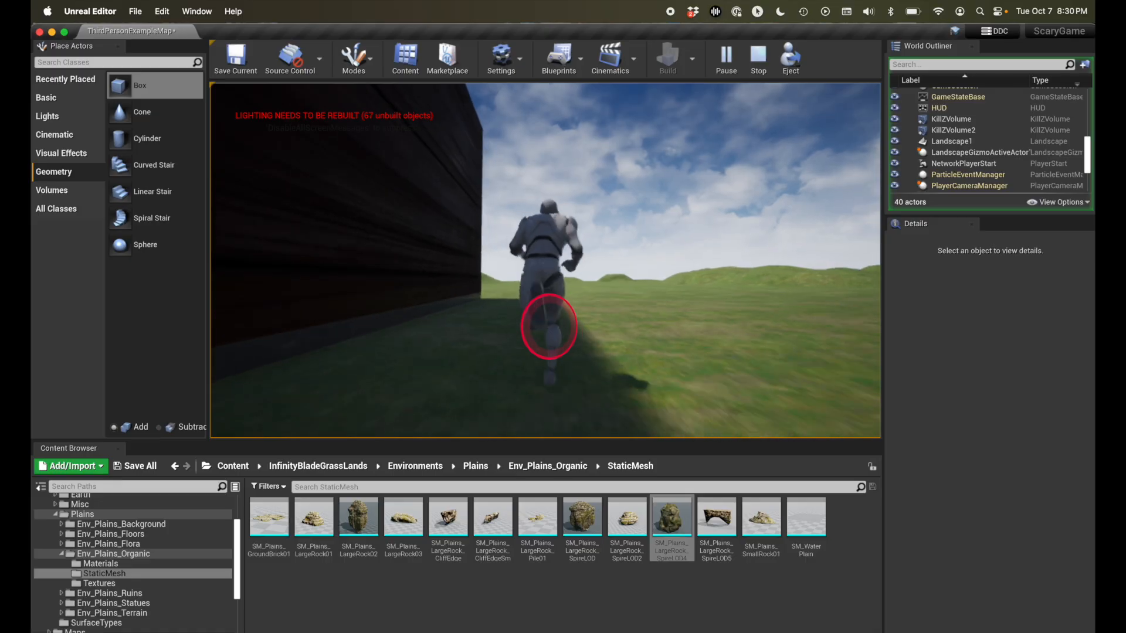
key("w")
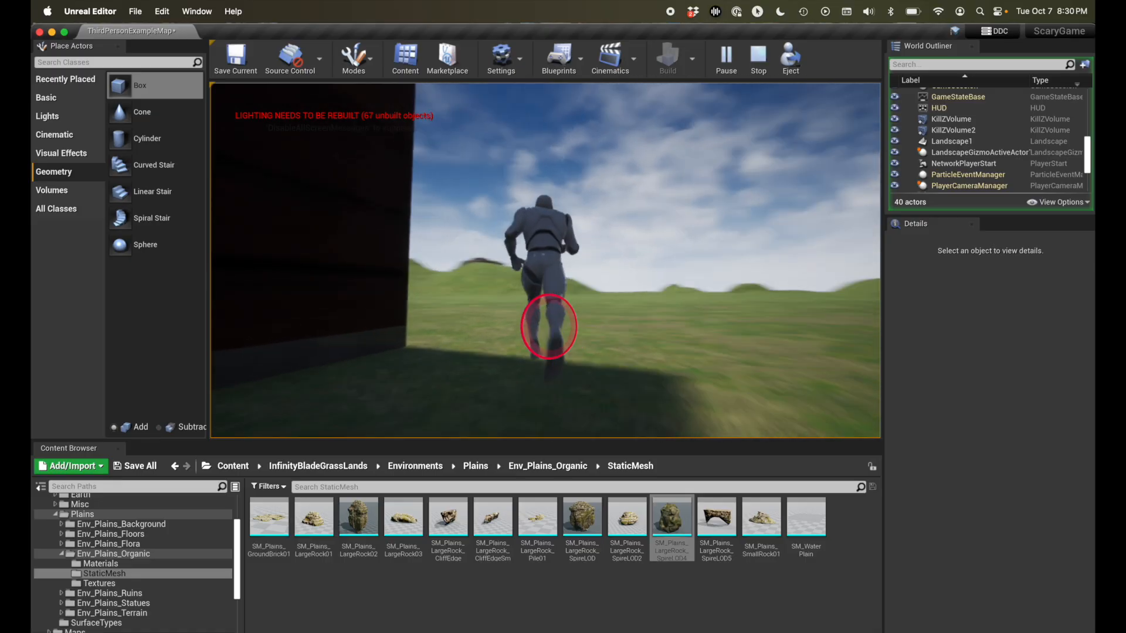
key("w")
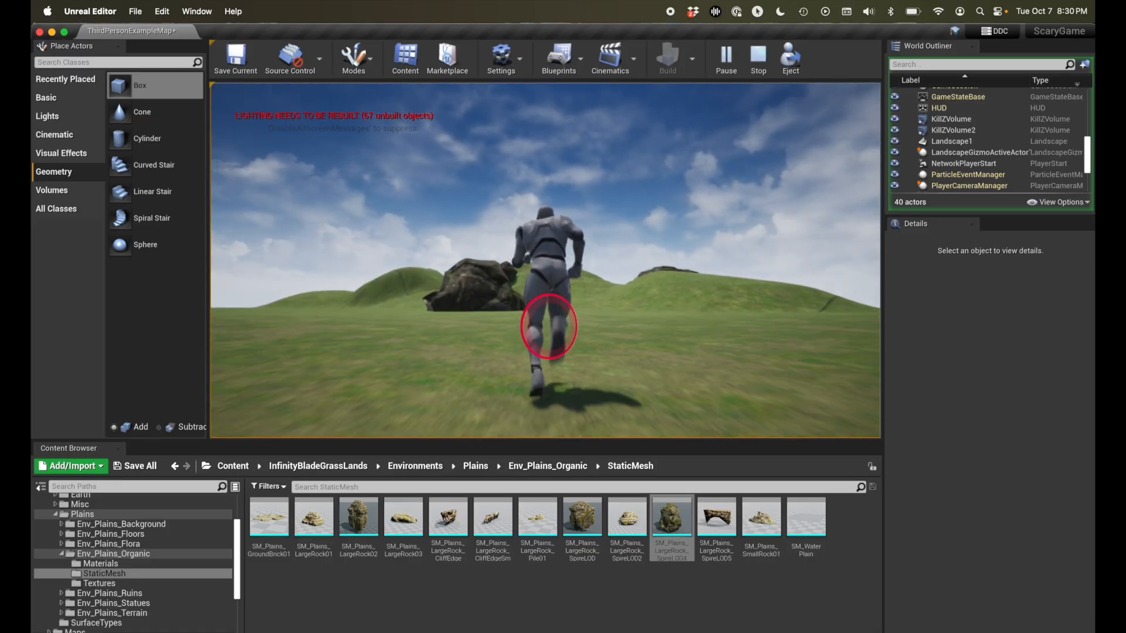
key("w")
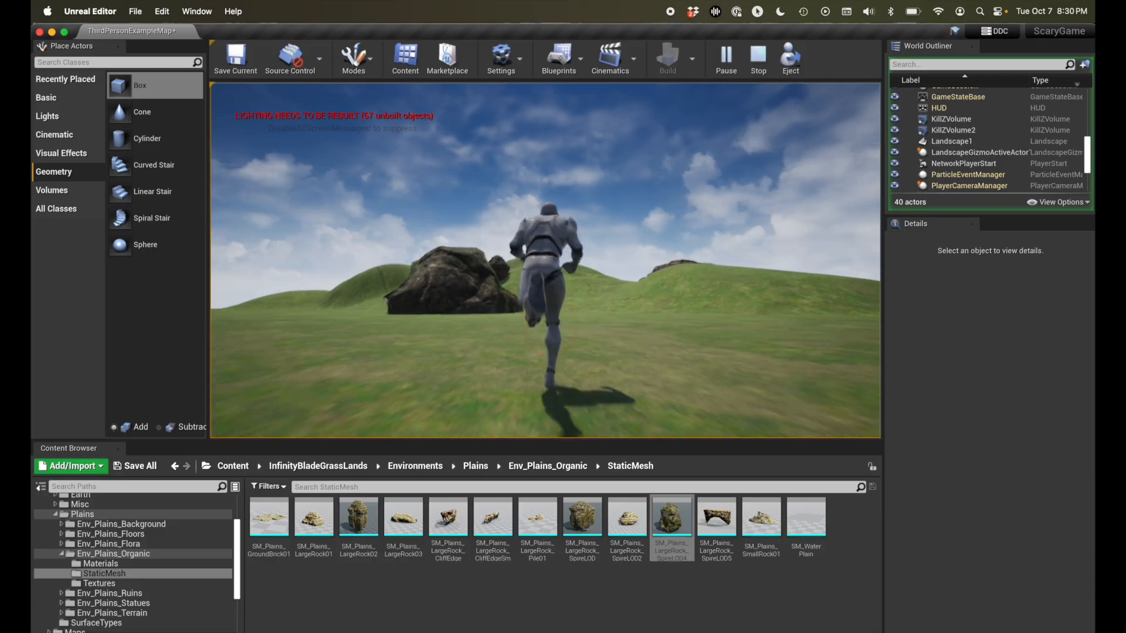
key("w")
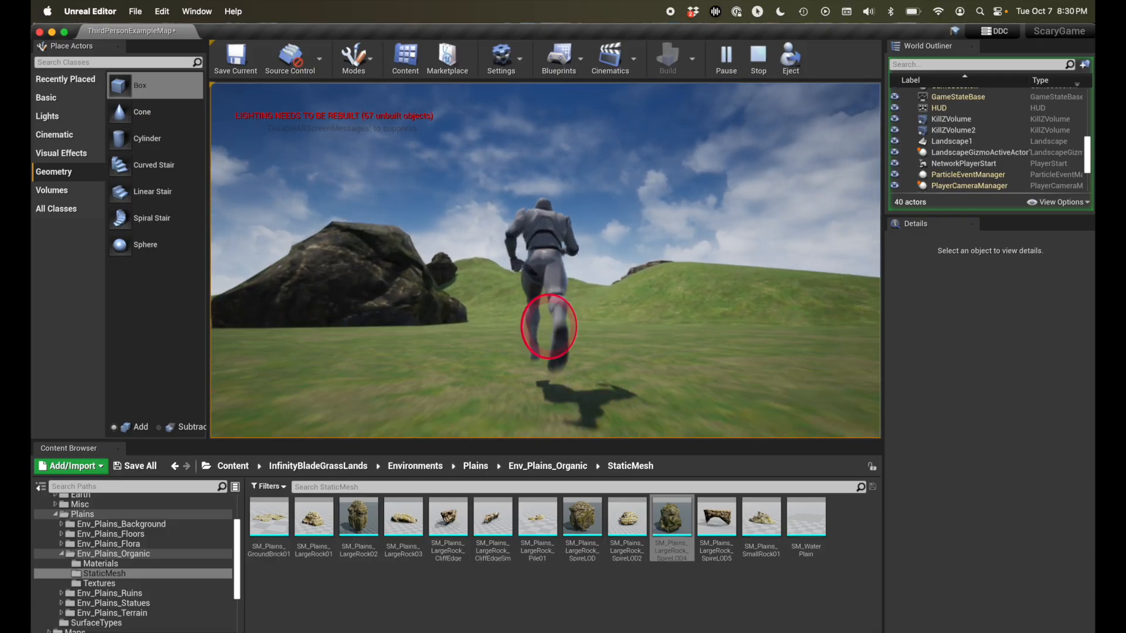
key("w")
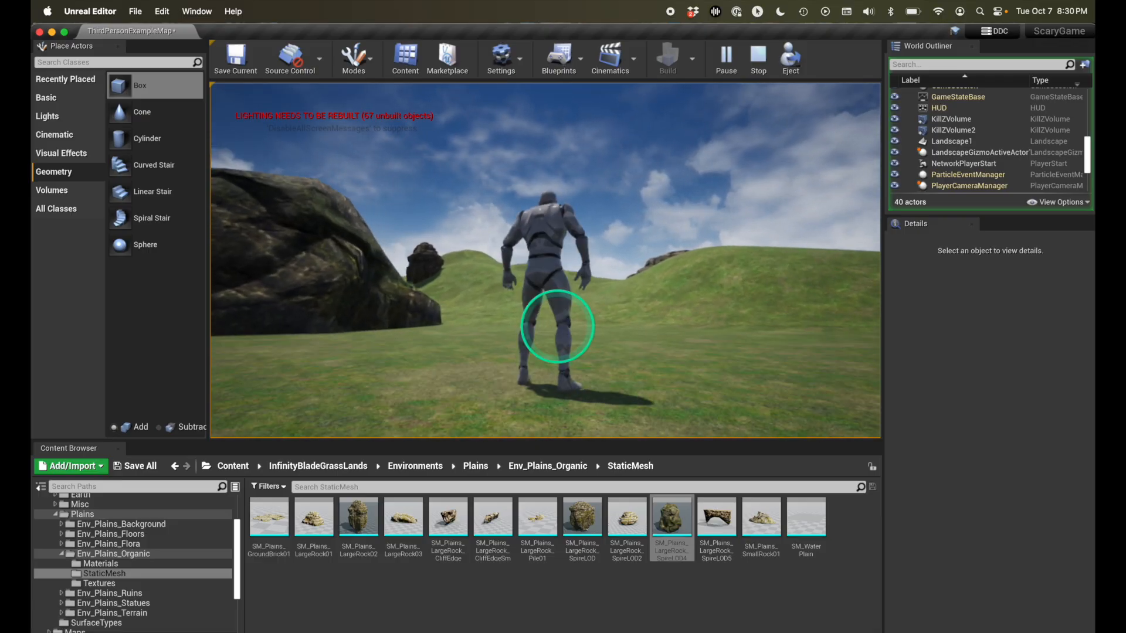
key("Escape")
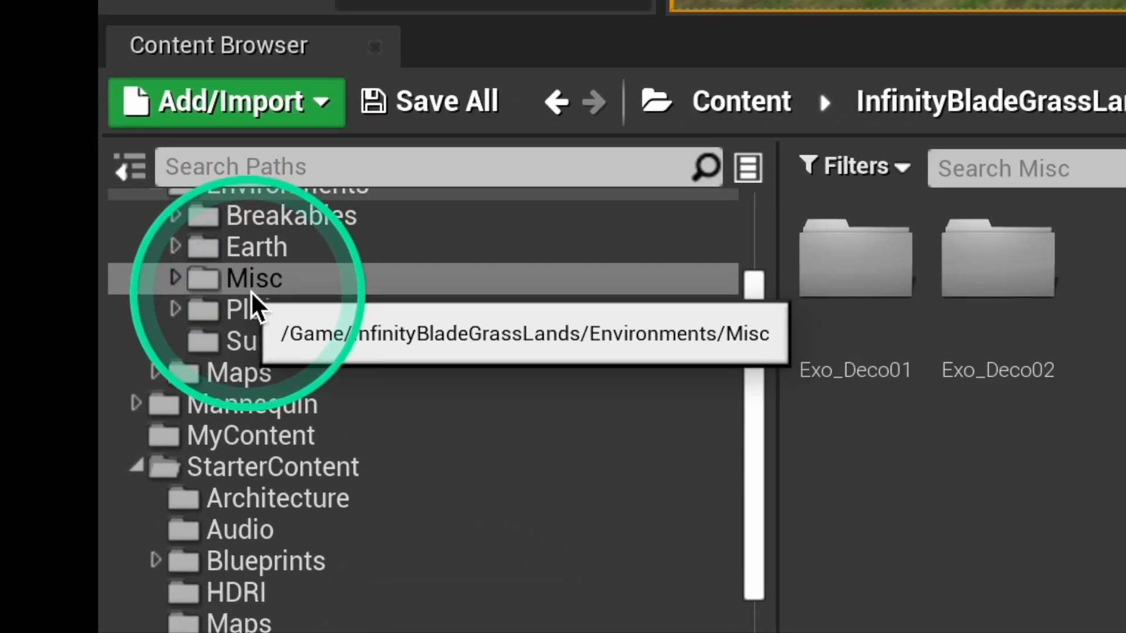
- From the static meshes of Exo_Deco01 under Misc, place SM_Pine_Low_Cluster beside the large rock at about X -2130, Y -5160
left_click(176, 279)
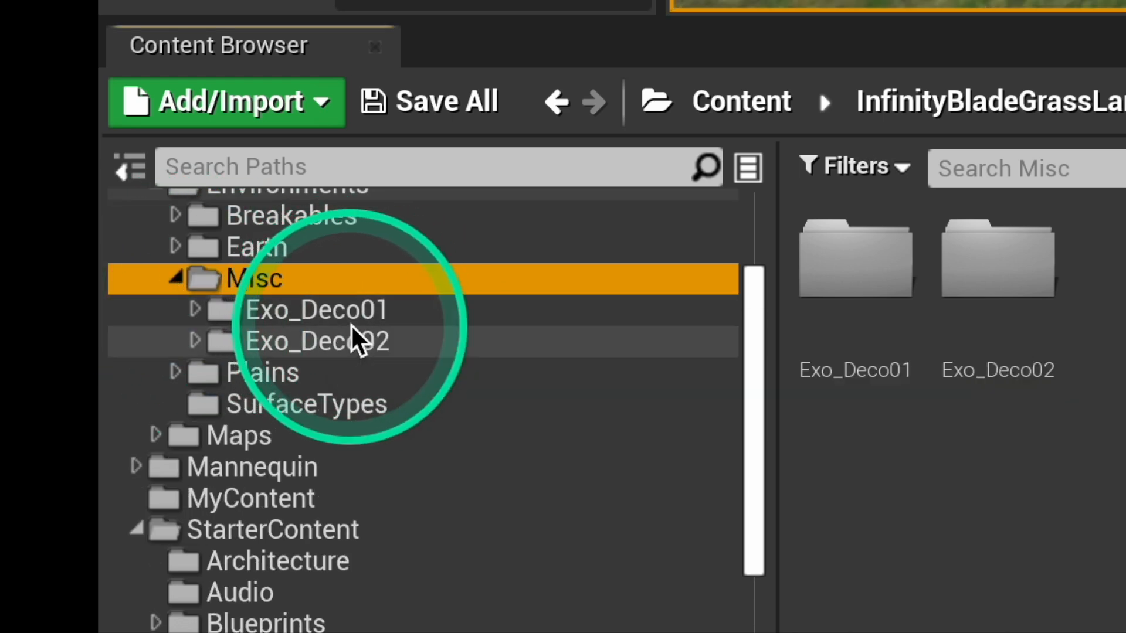
left_click(196, 310)
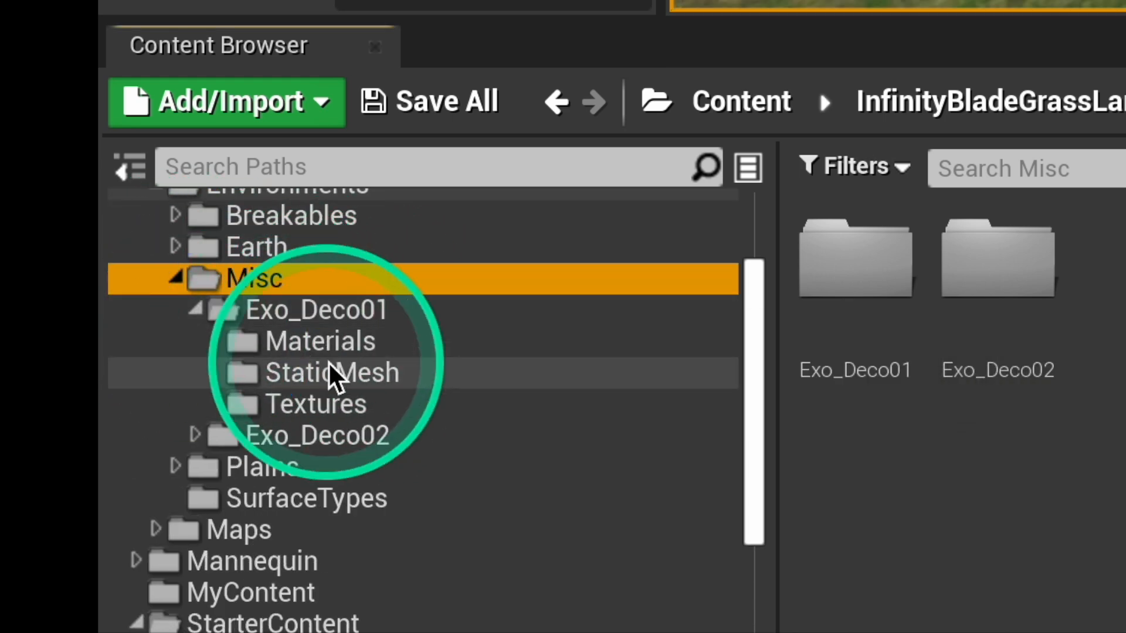
left_click(333, 376)
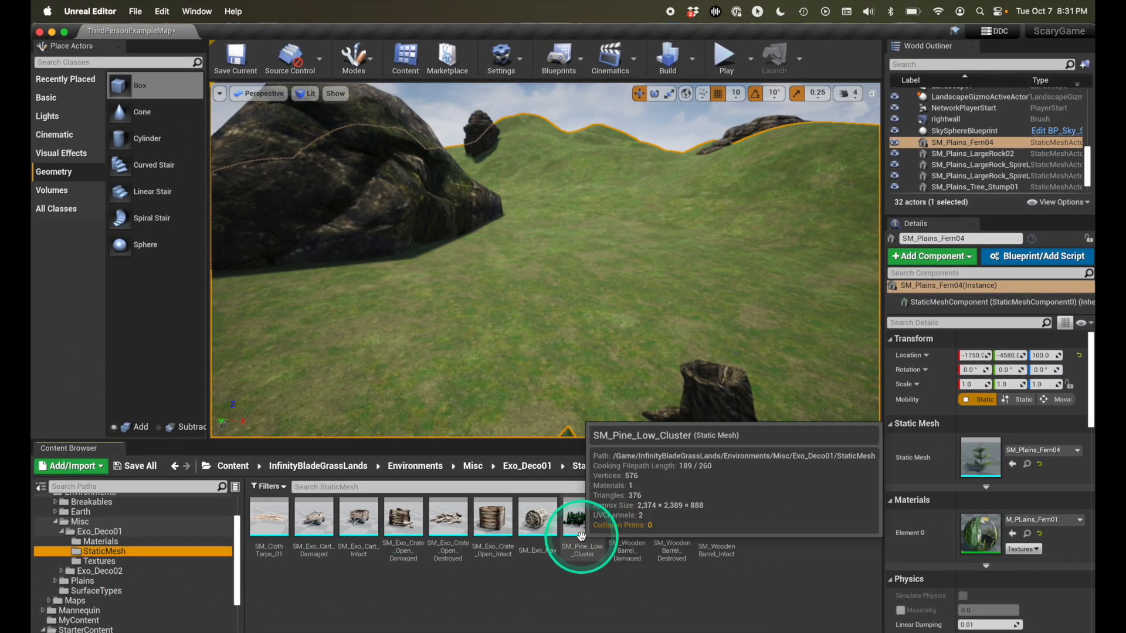
left_click_drag(618, 522, 623, 298)
right_click_drag(622, 297, 614, 298)
key("s")
scroll(621, 299, "down", 8)
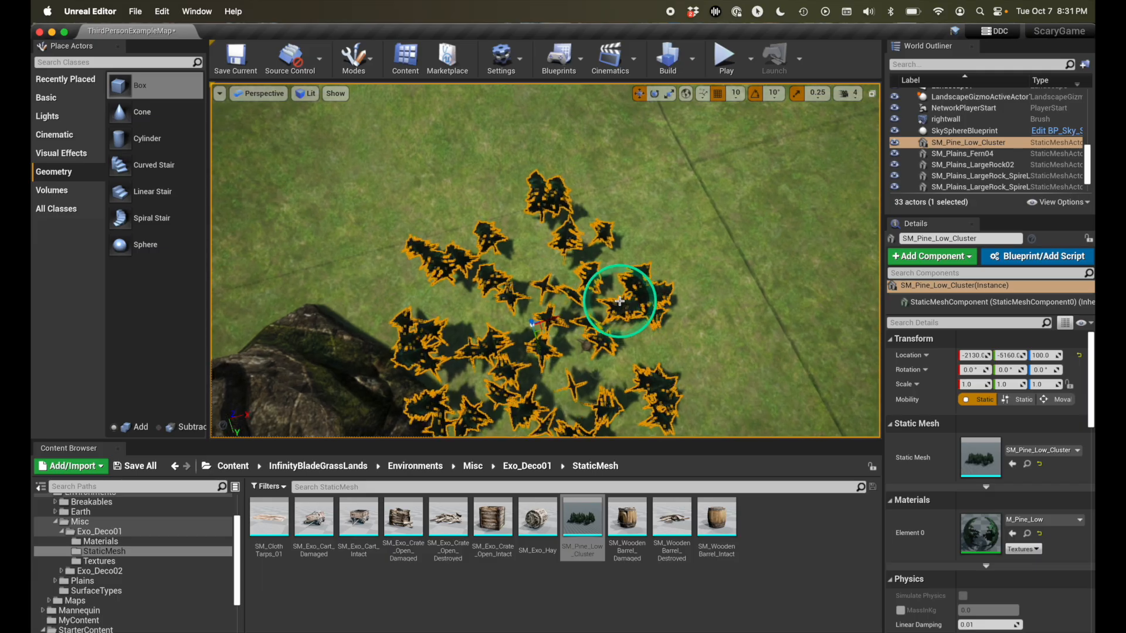
scroll(621, 299, "down", 5)
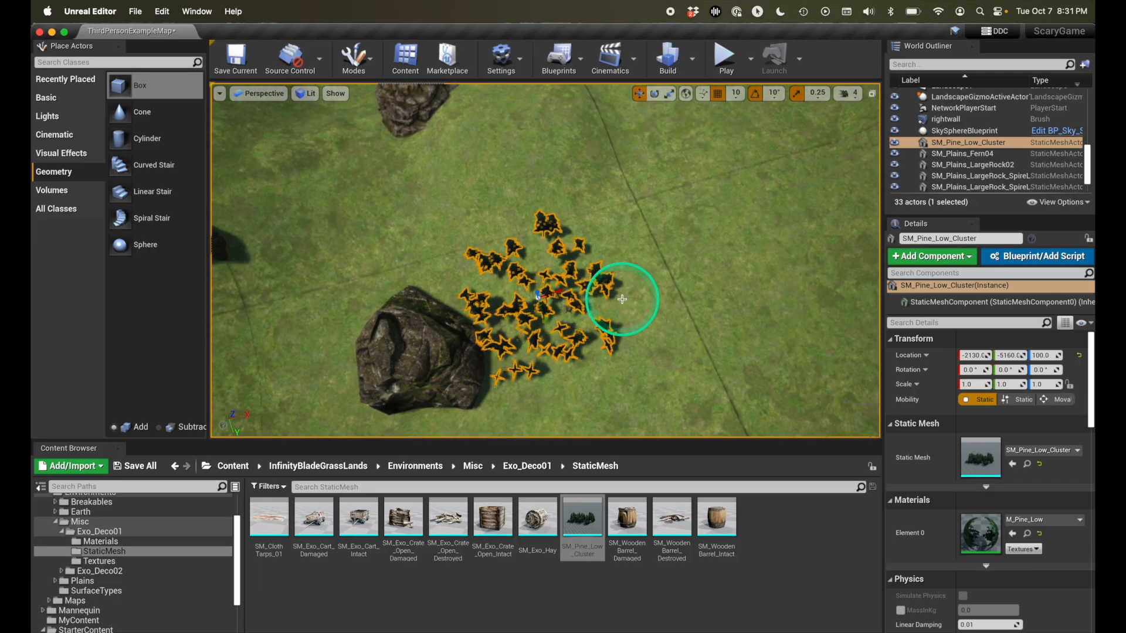
- Add two more SM_Pine_Low_Cluster instances adjoining the first, at about X 170, Y -4970 and X 1470, Y -6820, rotating the middle one about the vertical axis
left_click_drag(581, 531, 658, 264)
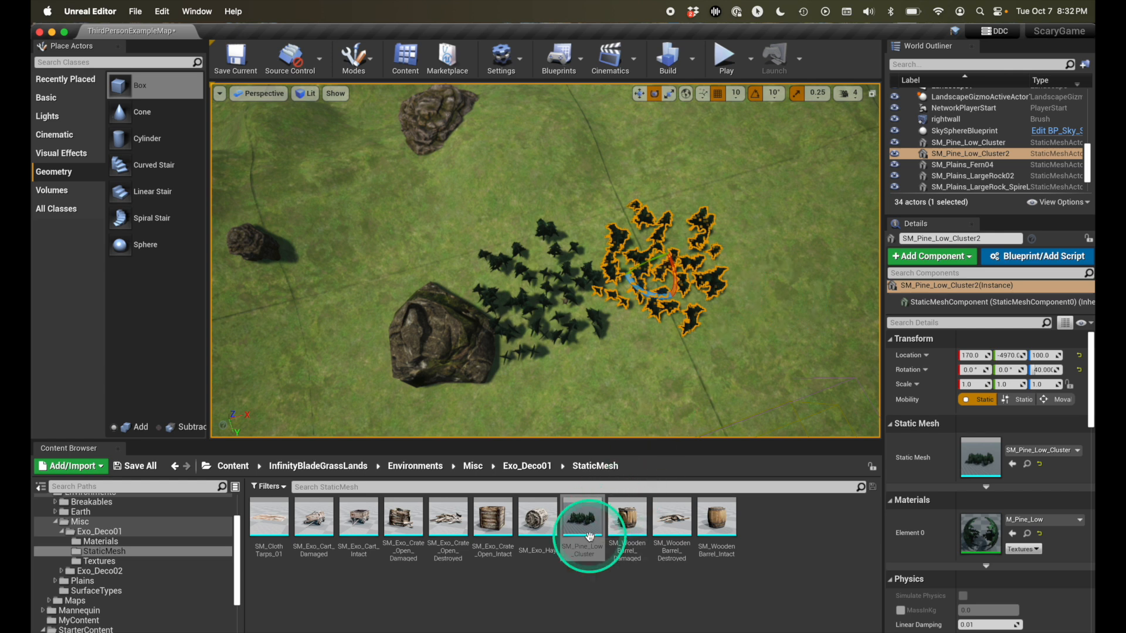
left_click_drag(583, 523, 599, 370)
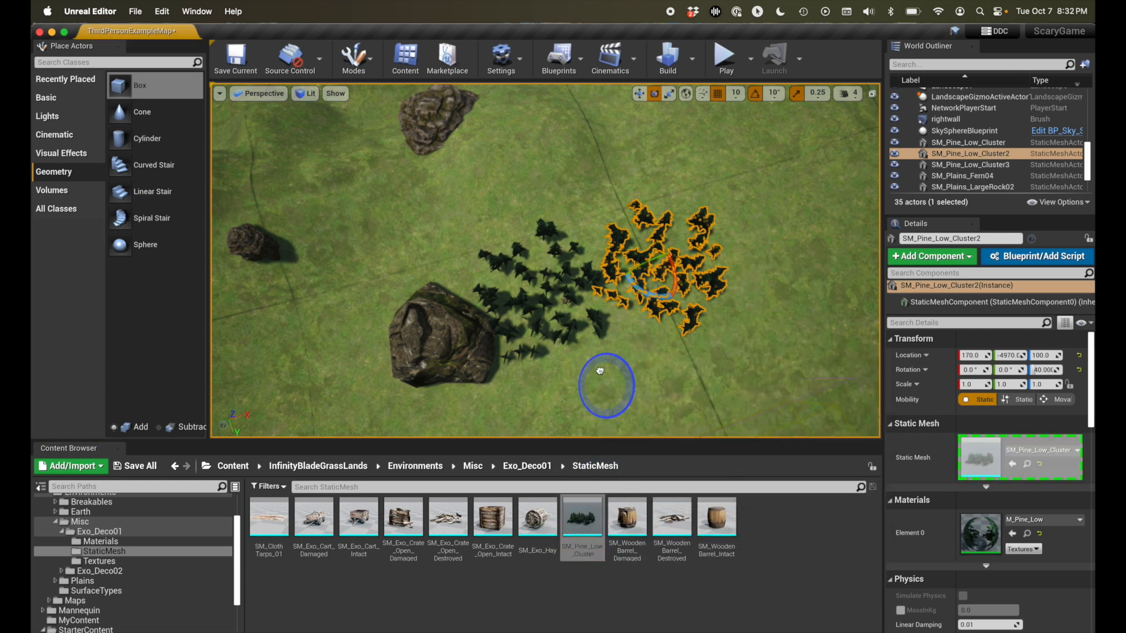
left_click_drag(546, 208, 702, 199)
scroll(781, 286, "down", 5)
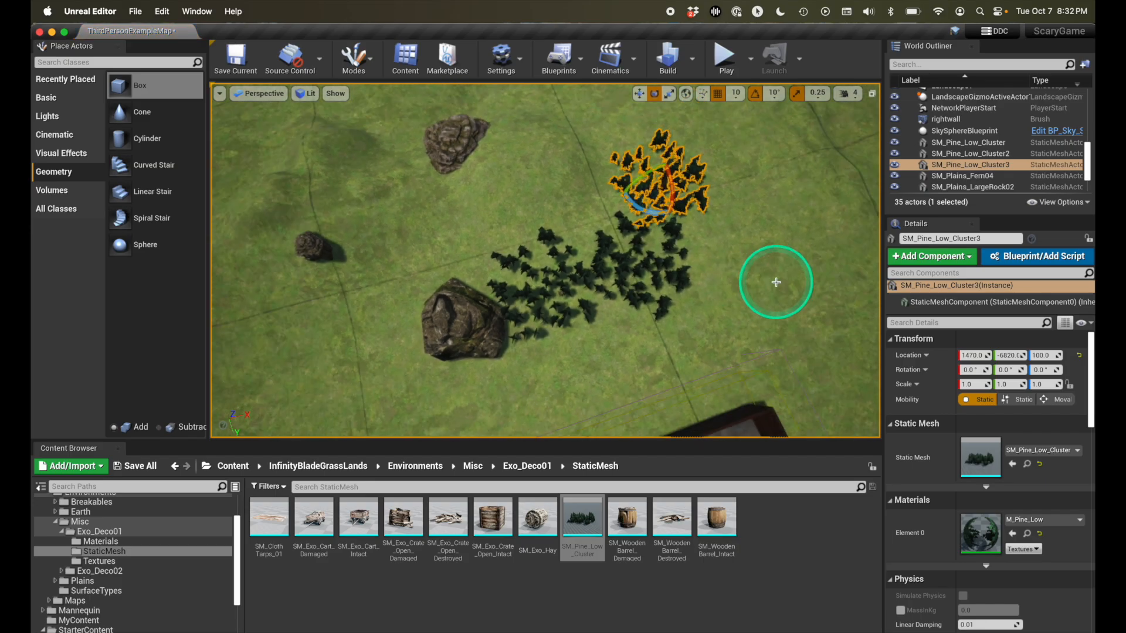
scroll(776, 282, "down", 4)
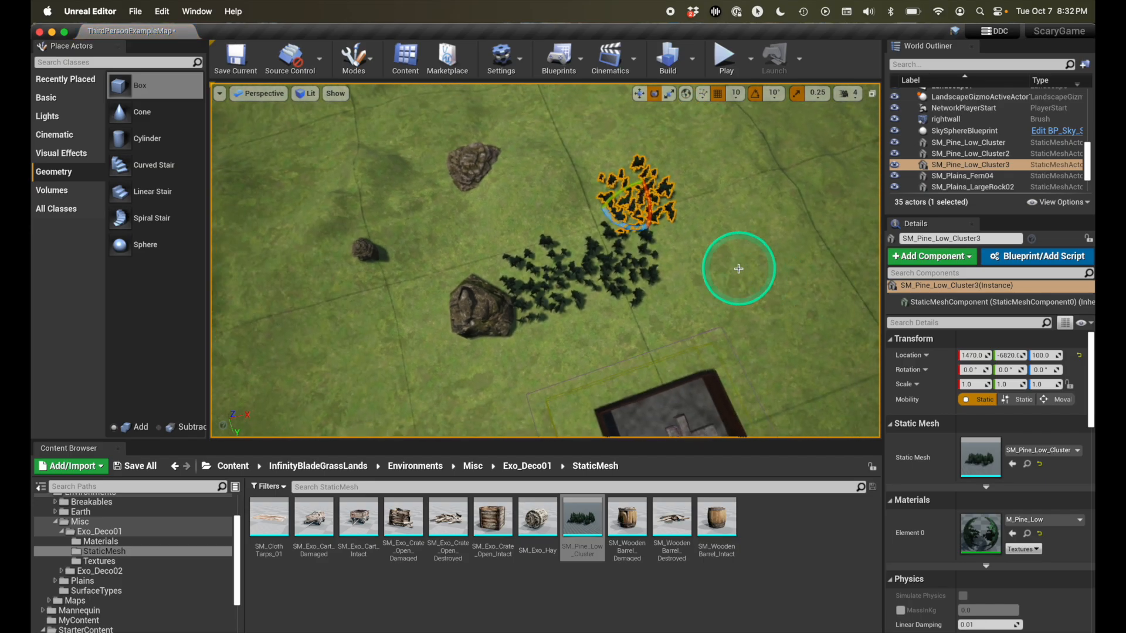
scroll(738, 269, "down", 4)
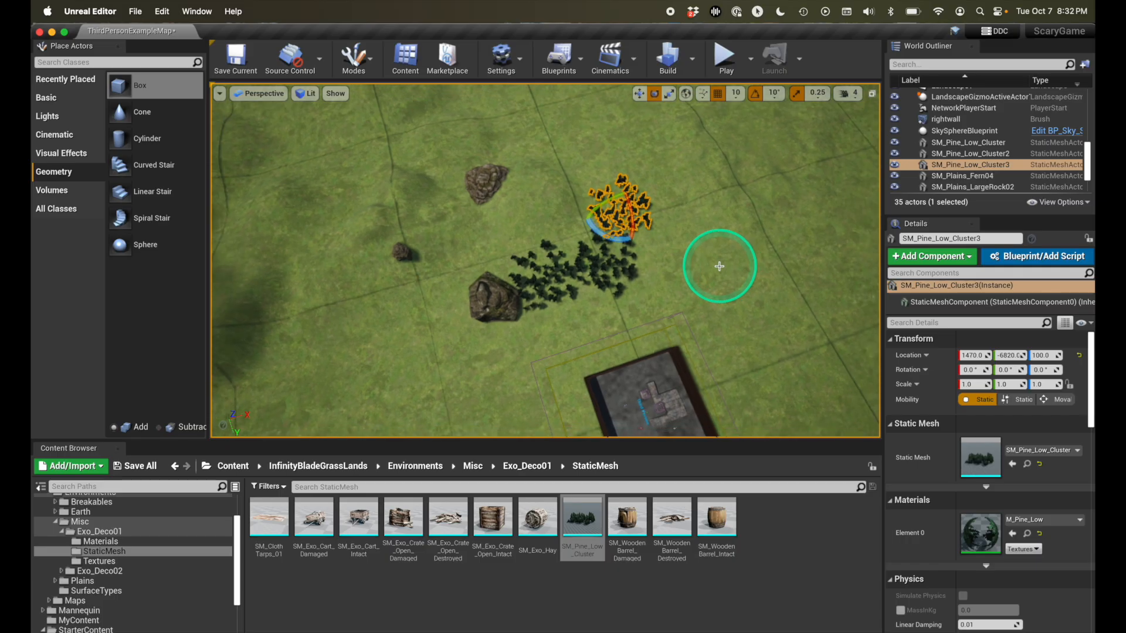
right_click_drag(719, 266, 711, 265)
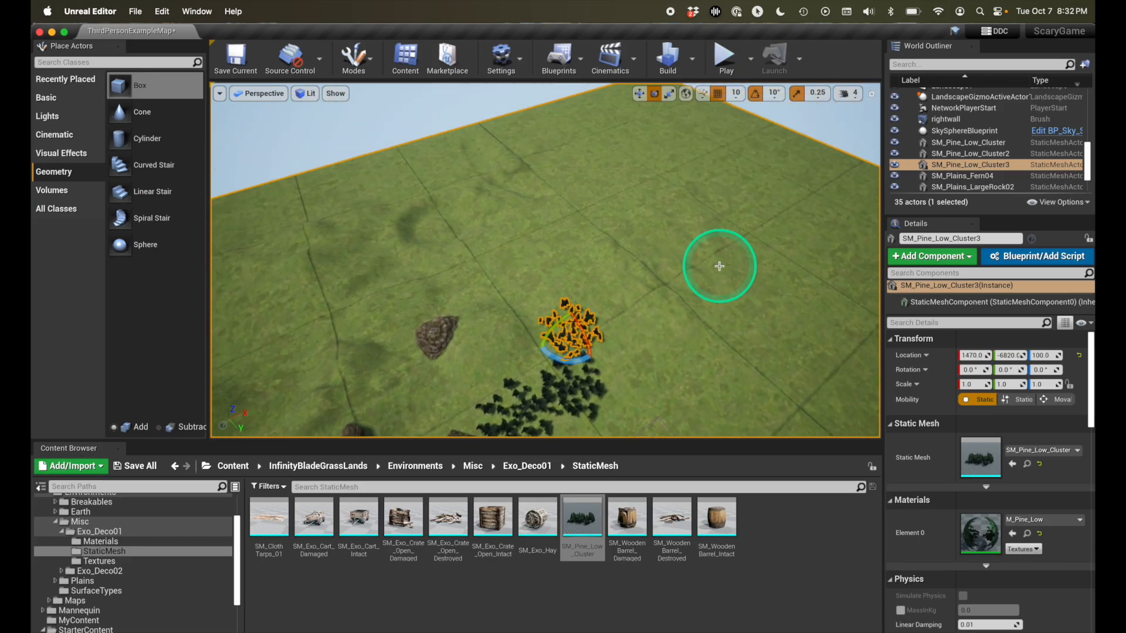